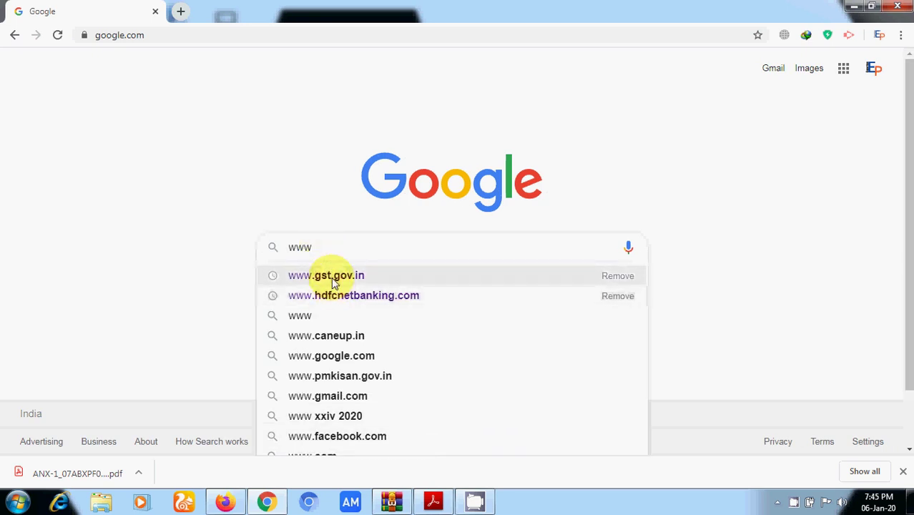
{"action": "left_click", "coordinate": [331, 278]}
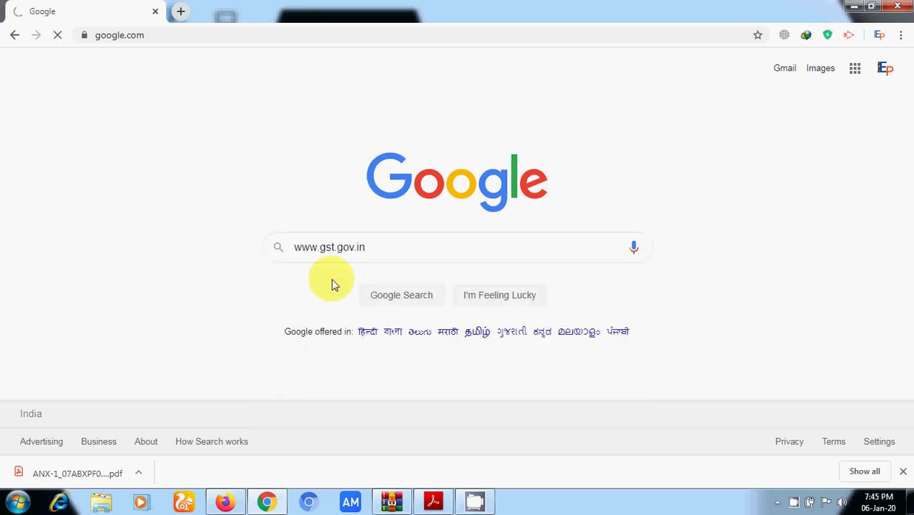
{"action": "left_click", "coordinate": [157, 180]}
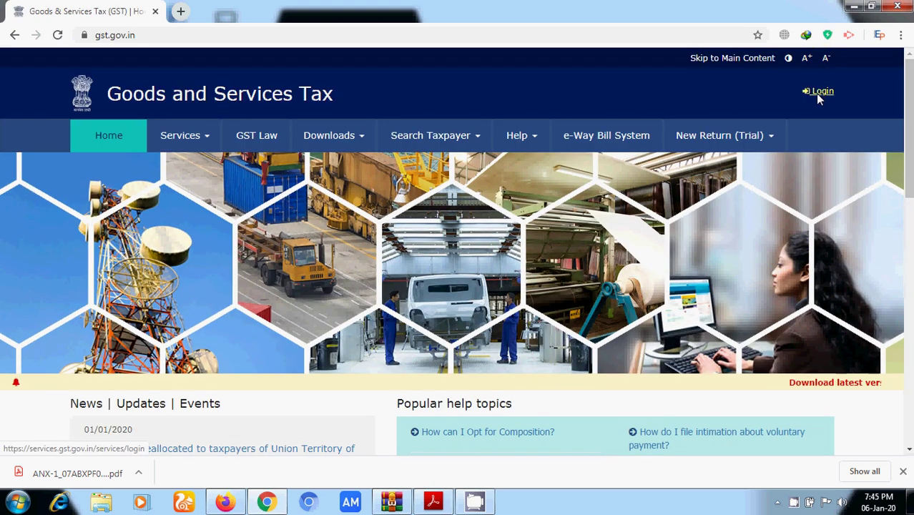
{"action": "left_click", "coordinate": [819, 97]}
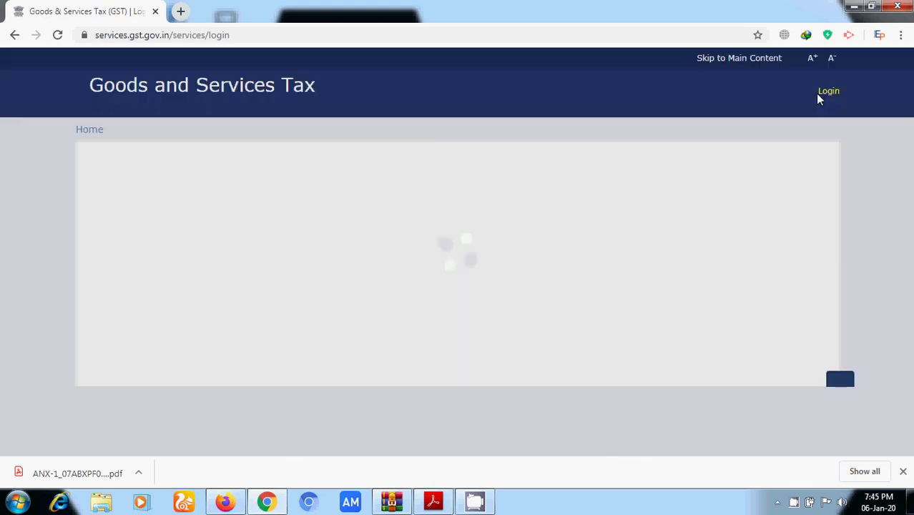
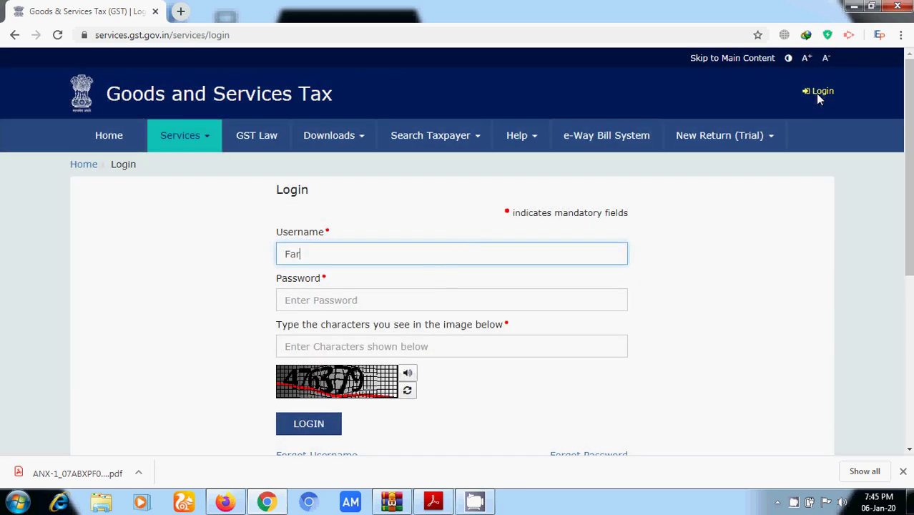
Step: Sign in with the taxpayer's username, password and the captcha code
{"action": "key", "text": "BackSpace"}
{"action": "key", "text": "BackSpace"}
{"action": "key", "text": "BackSpace"}
{"action": "key", "text": "BackSpace"}
{"action": "key", "text": "BackSpace"}
{"action": "key", "text": "BackSpace"}
{"action": "key", "text": "Tab"}
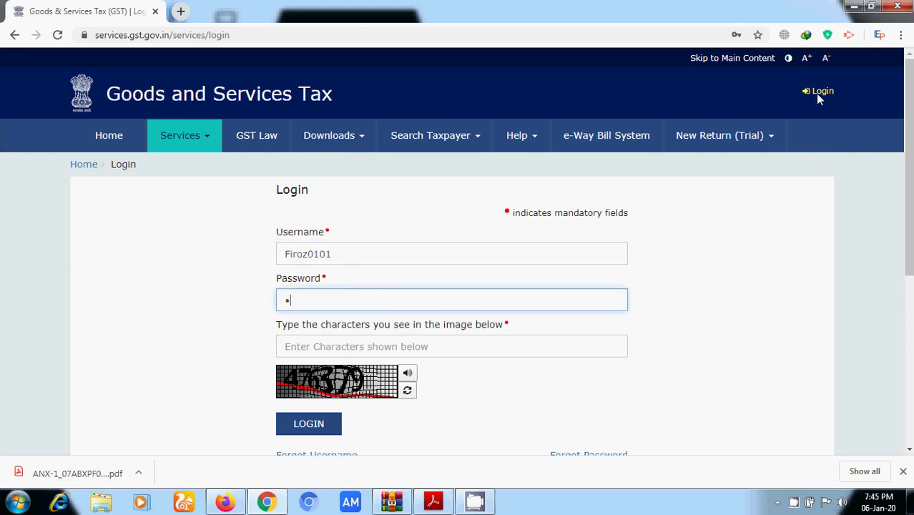
{"action": "key", "text": "Tab"}
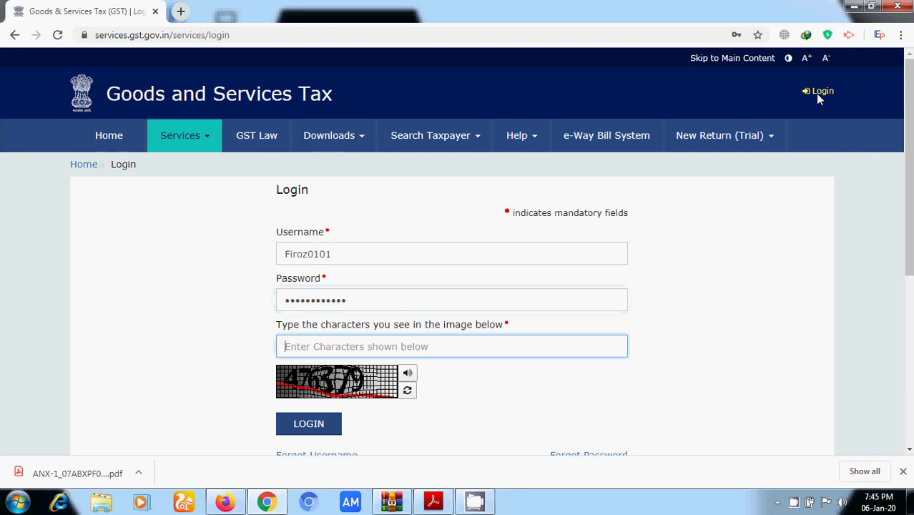
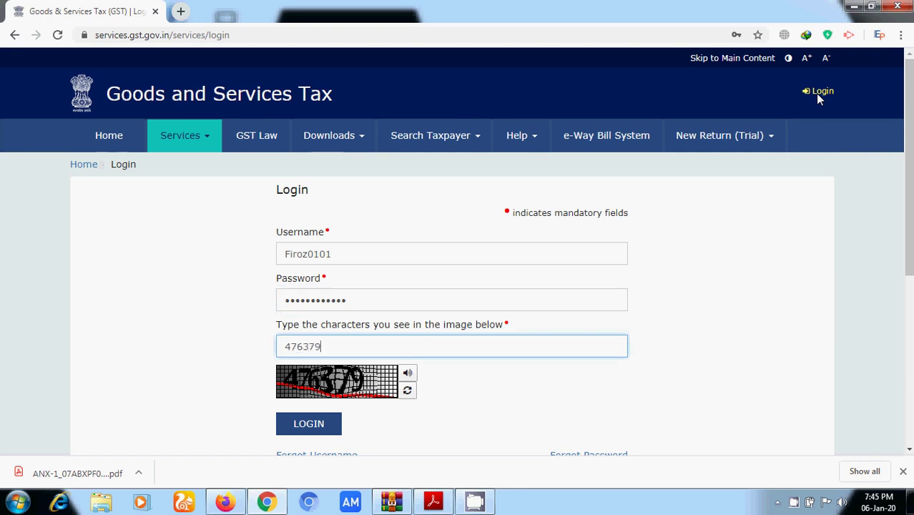
{"action": "key", "text": "Return"}
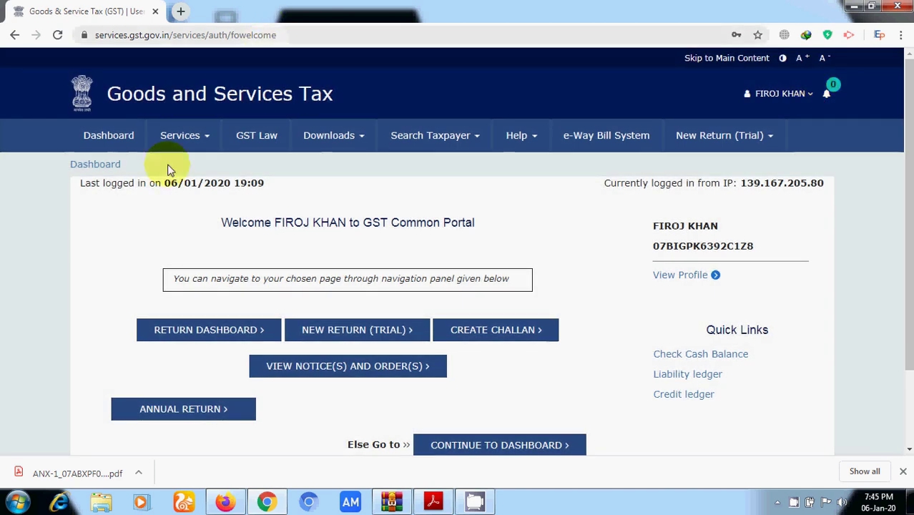
Step: Start a New Return (Trial) from Services > Returns and view the FY 2019-20 profile questions
{"action": "left_click", "coordinate": [182, 137]}
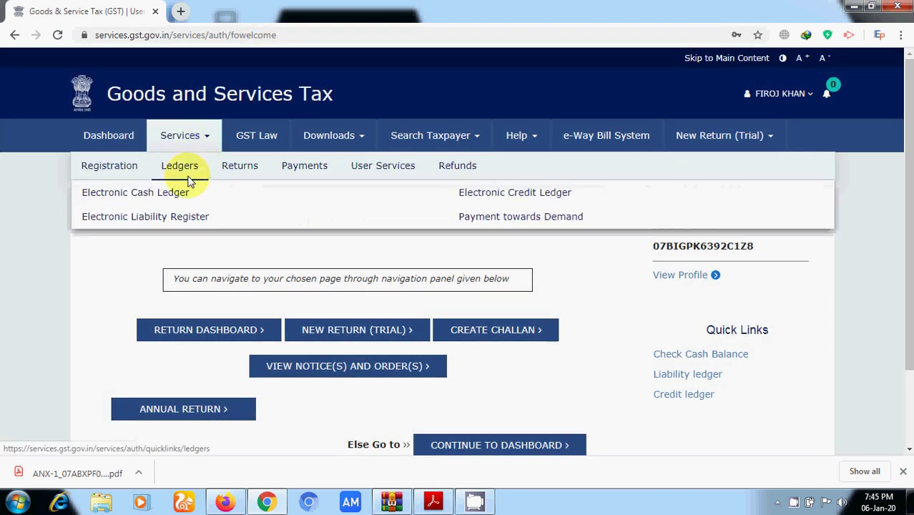
{"action": "mouse_move", "coordinate": [249, 178]}
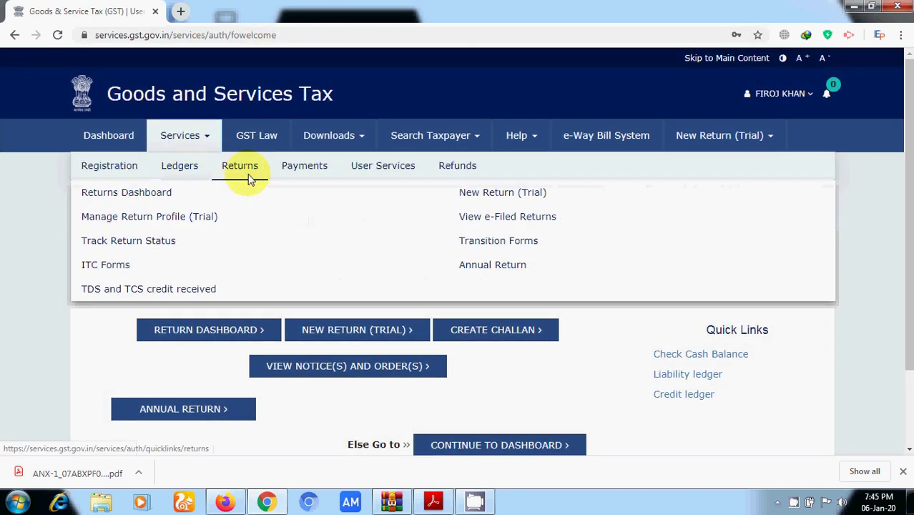
{"action": "left_click", "coordinate": [515, 192]}
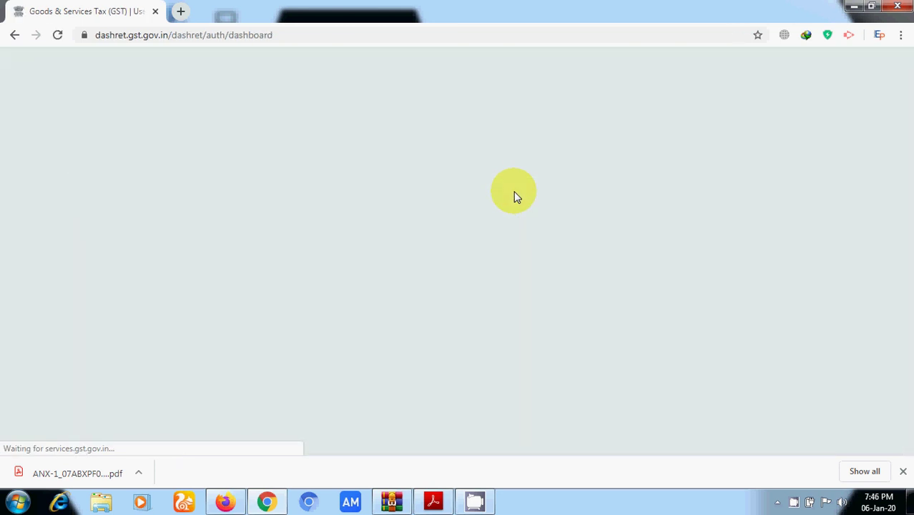
{"action": "scroll", "coordinate": [904, 286], "scroll_direction": "down", "scroll_amount": 1}
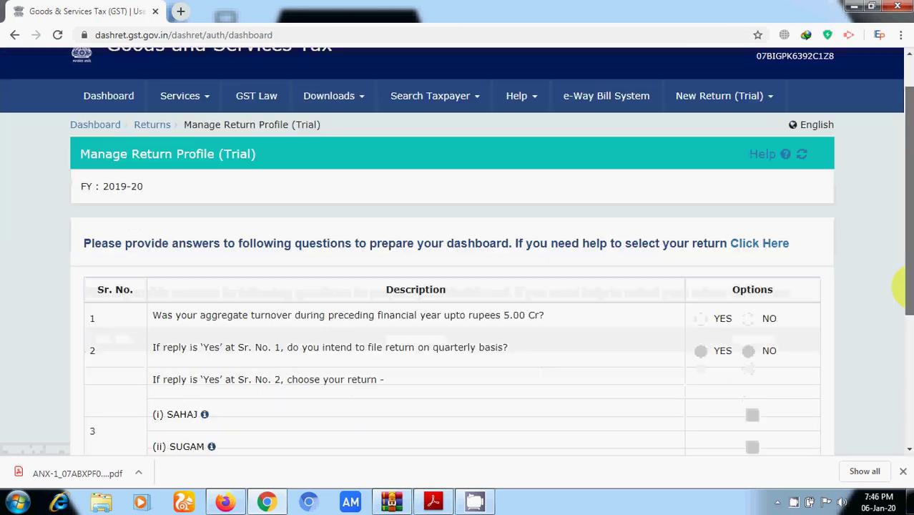
{"action": "scroll", "coordinate": [904, 286], "scroll_direction": "down", "scroll_amount": 3}
{"action": "scroll", "coordinate": [908, 272], "scroll_direction": "up", "scroll_amount": 1}
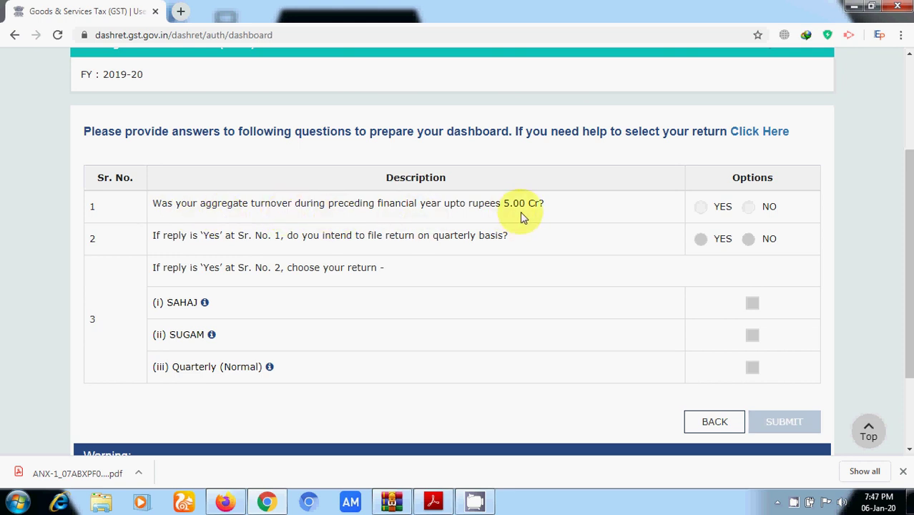
Step: Leave Yes selected for aggregate turnover up to ₹5.00 Cr in the preceding financial year
{"action": "left_click", "coordinate": [700, 208]}
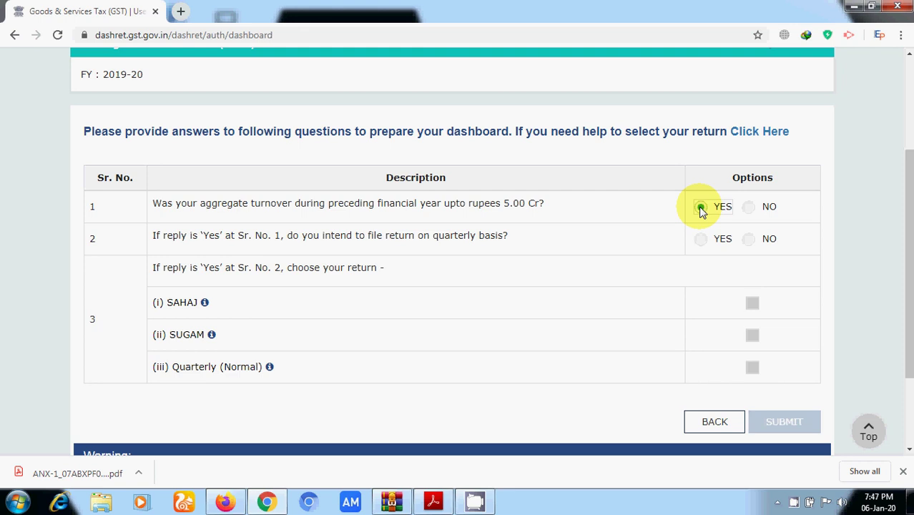
{"action": "left_click", "coordinate": [748, 212]}
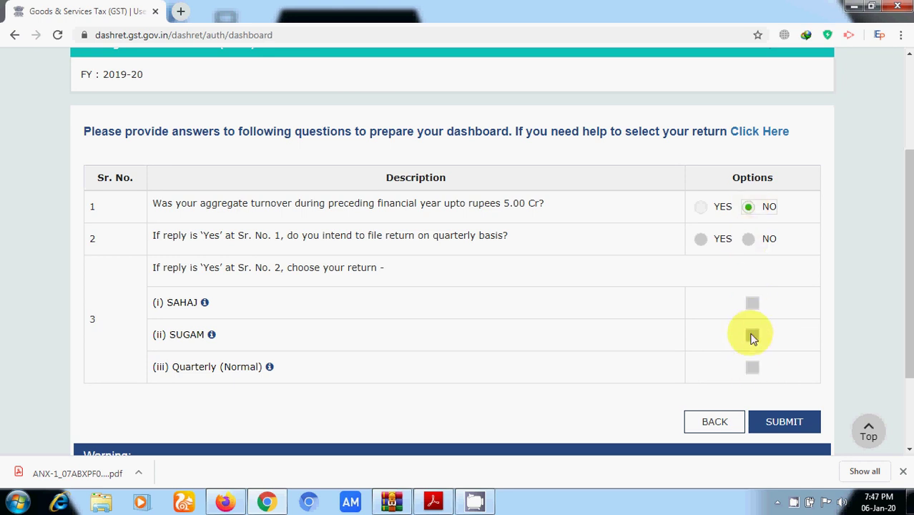
{"action": "left_click", "coordinate": [701, 208]}
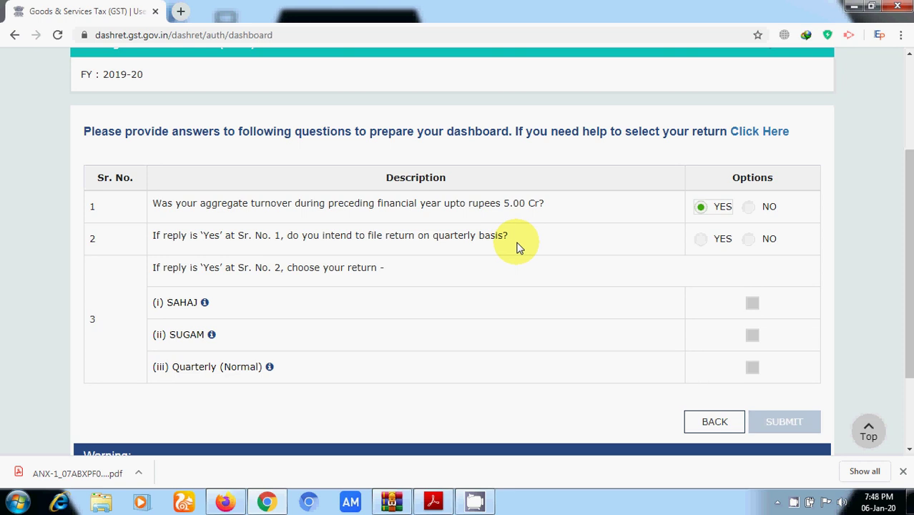
Step: Answer No to quarterly filing, submit the profile, and confirm monthly GST RET-1 filing
{"action": "left_click", "coordinate": [747, 240]}
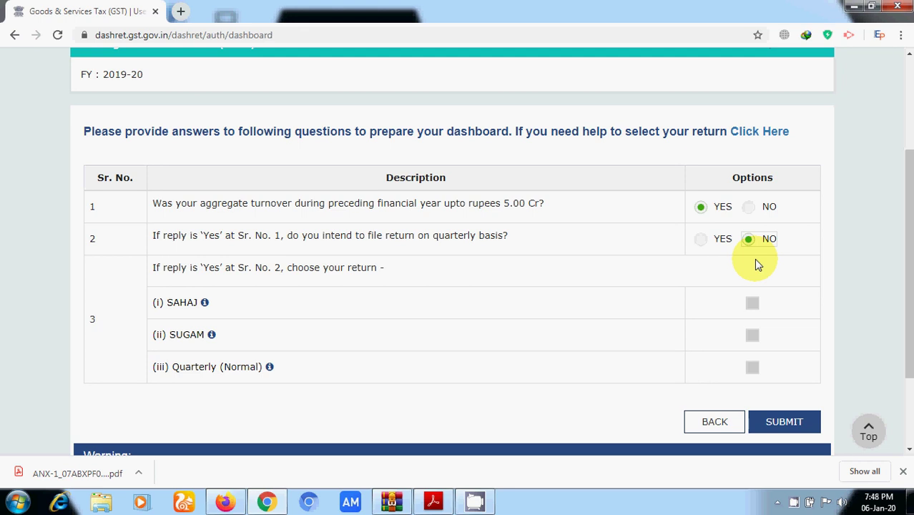
{"action": "left_click", "coordinate": [701, 240]}
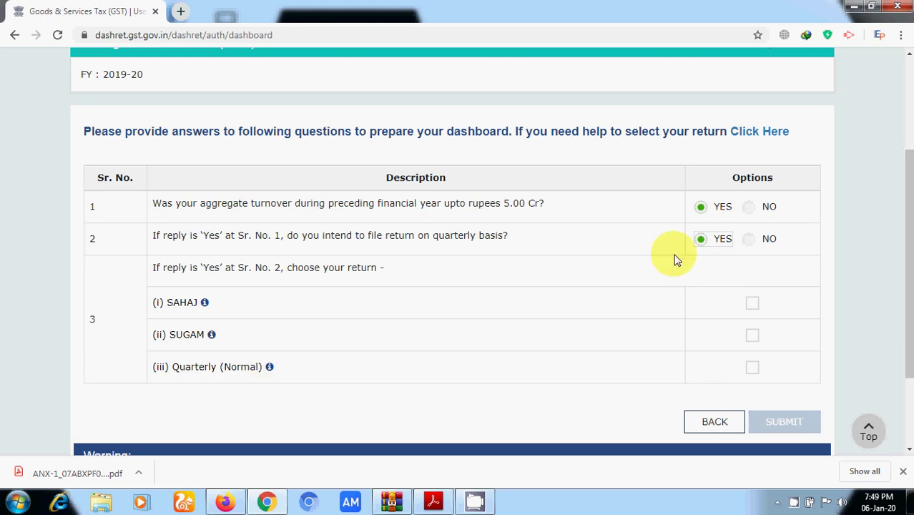
{"action": "left_click", "coordinate": [748, 239]}
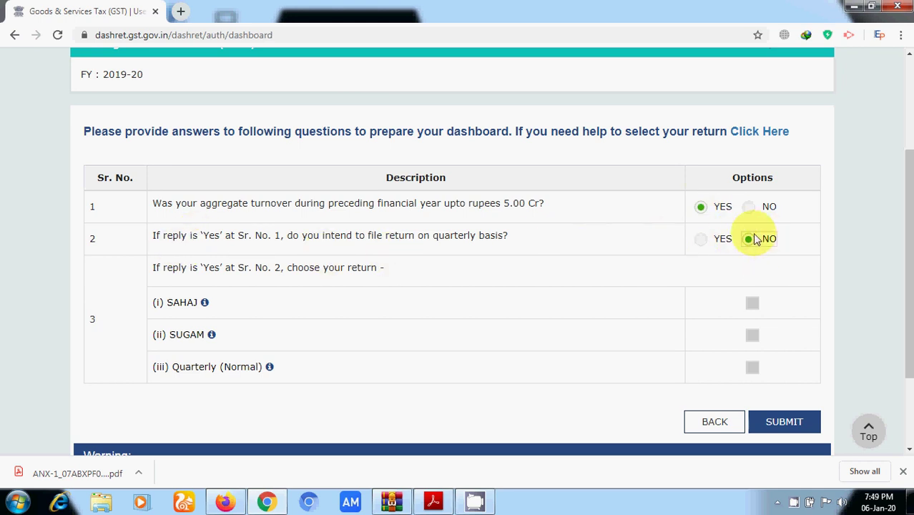
{"action": "left_click", "coordinate": [780, 422]}
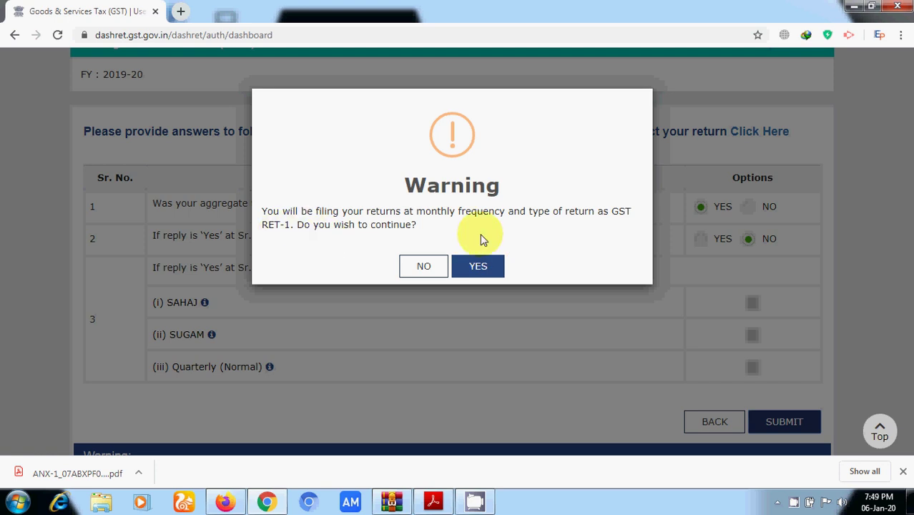
{"action": "left_click", "coordinate": [479, 273]}
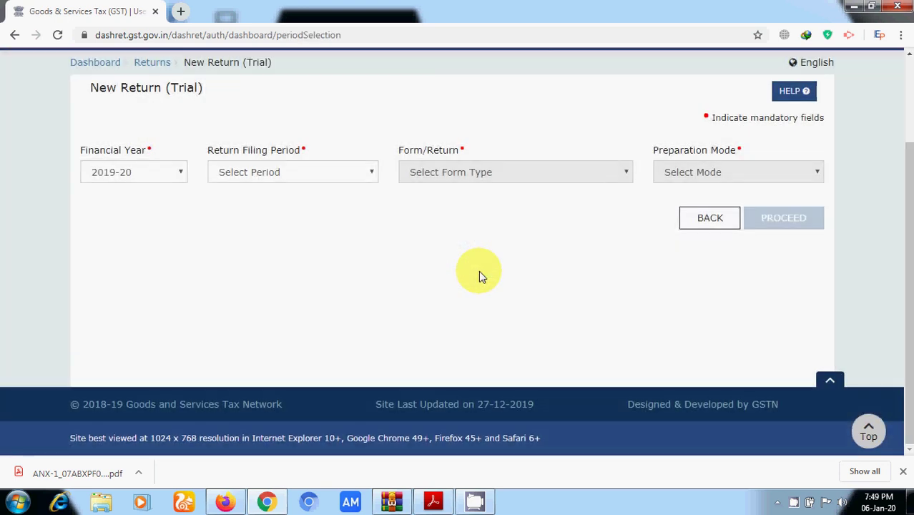
Step: Switch to the other Firefox window showing the GST dashboard with zero ledger balances
{"action": "left_click", "coordinate": [908, 86]}
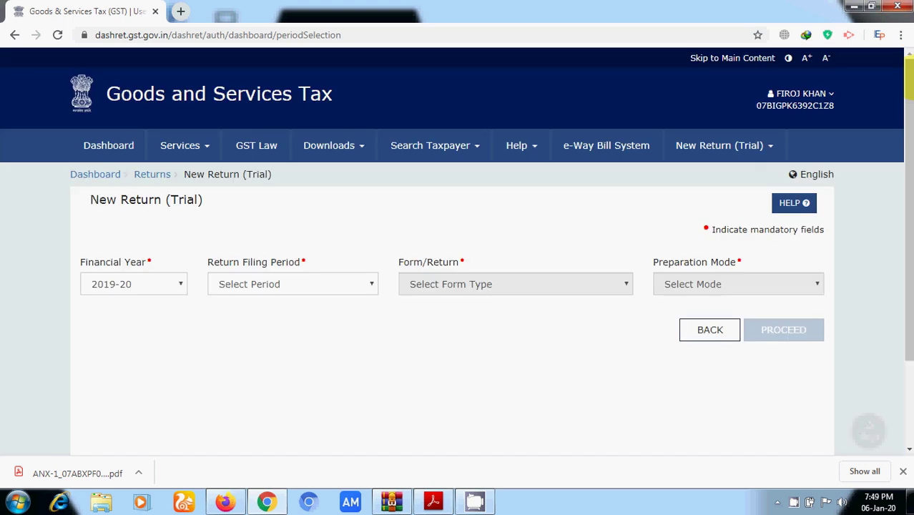
{"action": "scroll", "coordinate": [908, 214], "scroll_direction": "down", "scroll_amount": 1}
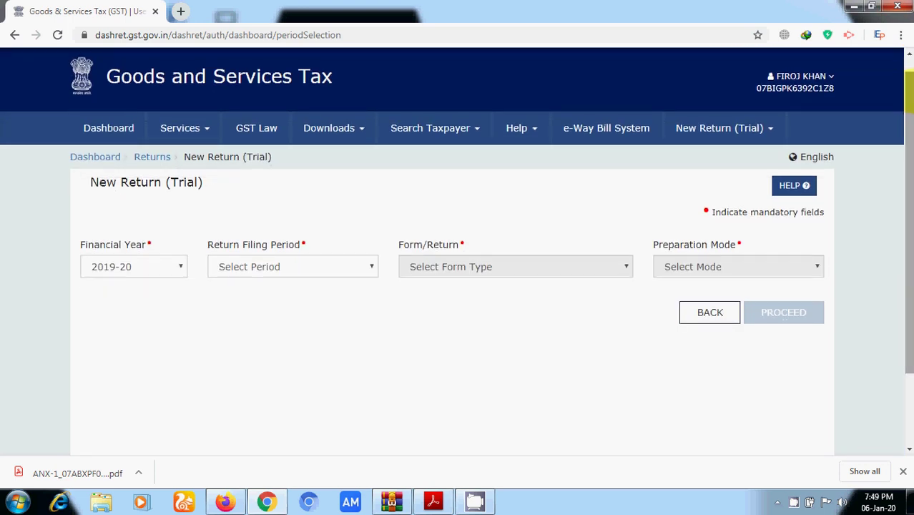
{"action": "left_click", "coordinate": [224, 502]}
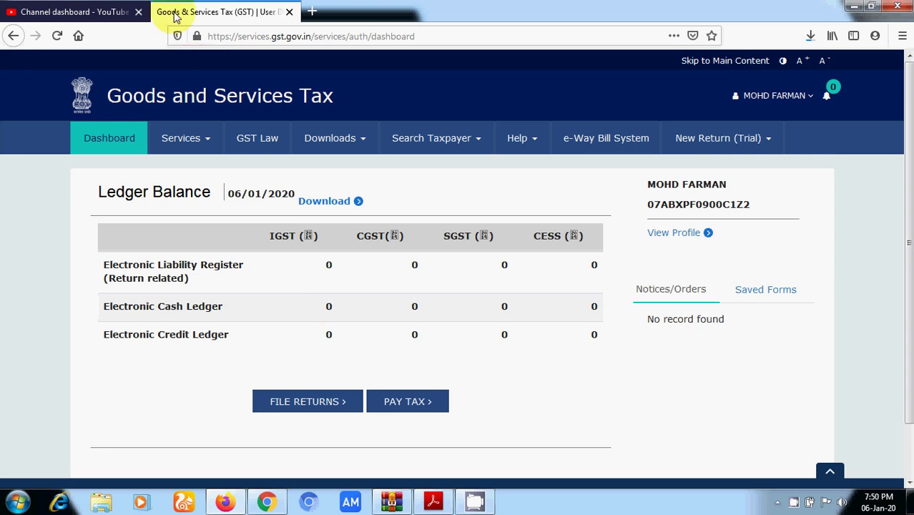
Step: Open New Return (Trial) and select financial year 2019-20
{"action": "mouse_move", "coordinate": [185, 140]}
{"action": "mouse_move", "coordinate": [265, 184]}
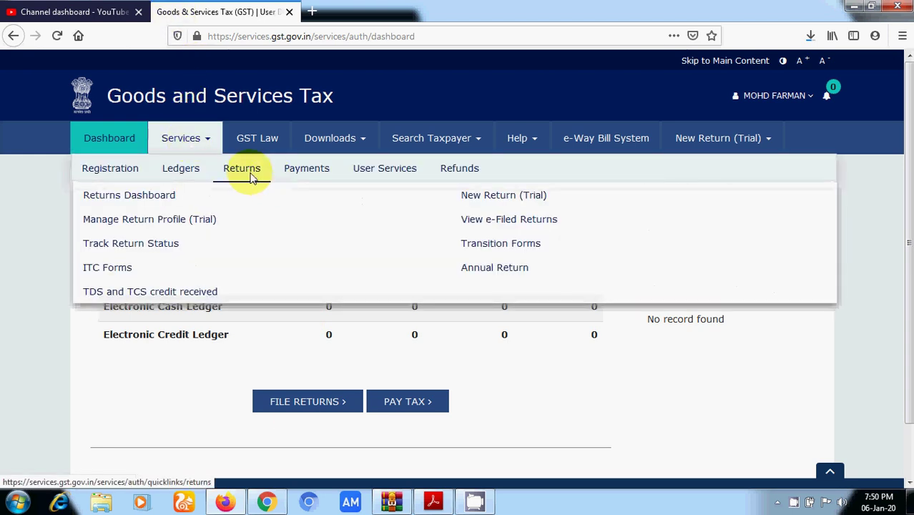
{"action": "left_click", "coordinate": [525, 194]}
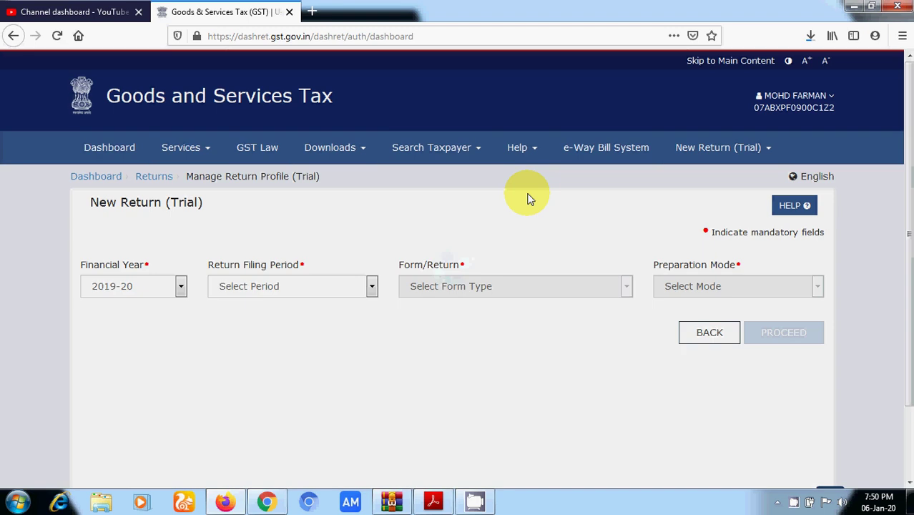
{"action": "left_click_drag", "start_coordinate": [905, 173], "coordinate": [911, 187]}
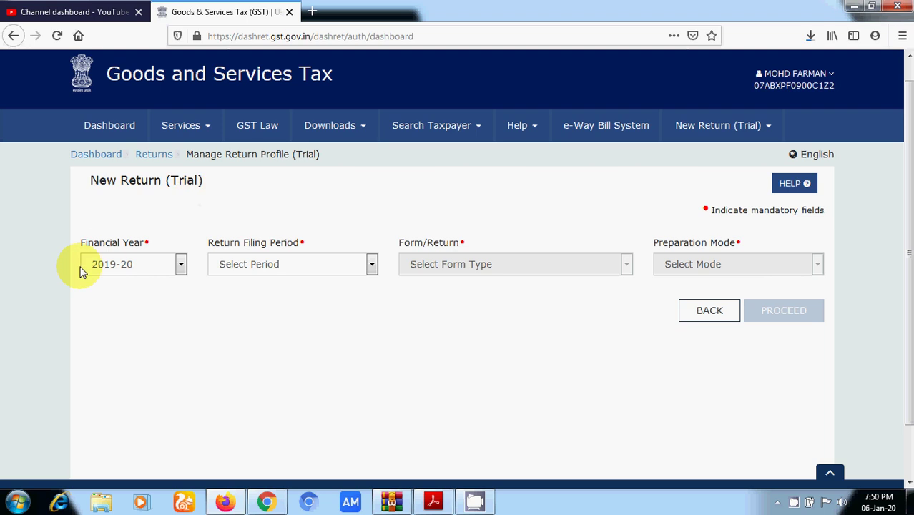
{"action": "left_click", "coordinate": [131, 264]}
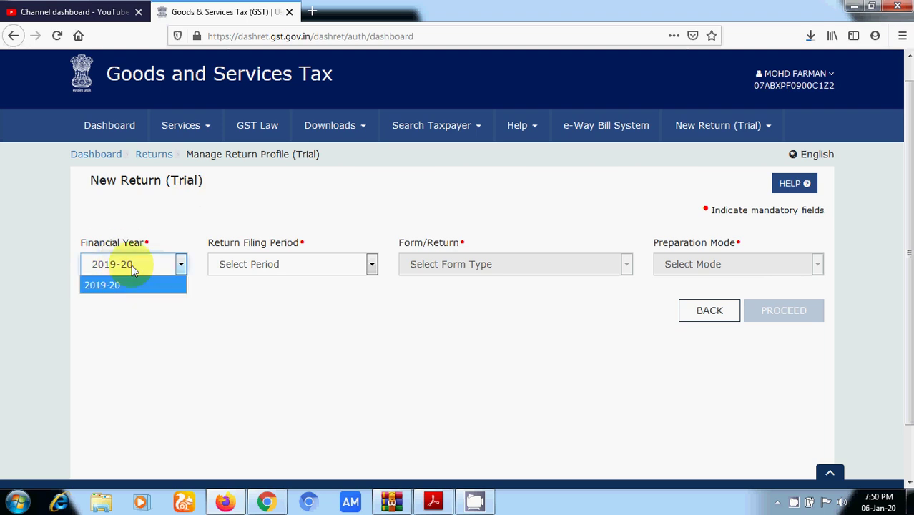
{"action": "left_click", "coordinate": [132, 265]}
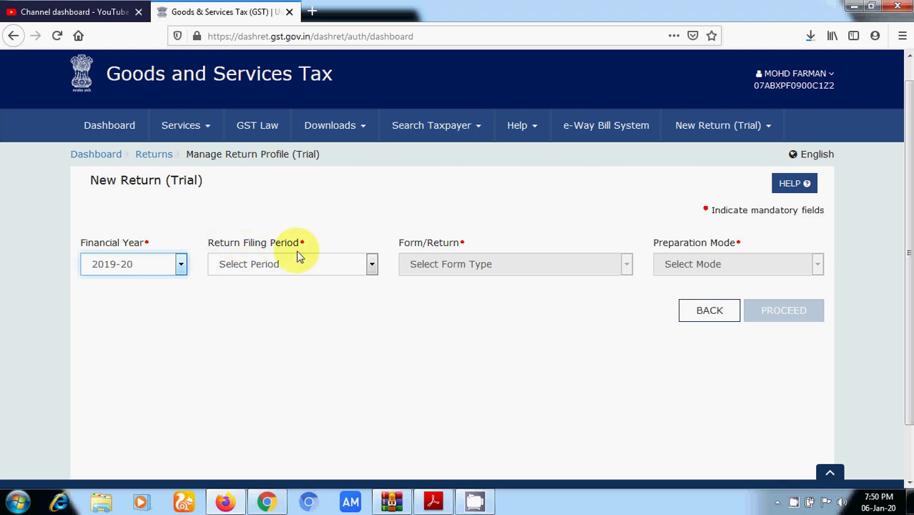
Step: Choose period December, form GST ANX-1 and Online preparation, then proceed
{"action": "left_click", "coordinate": [351, 269]}
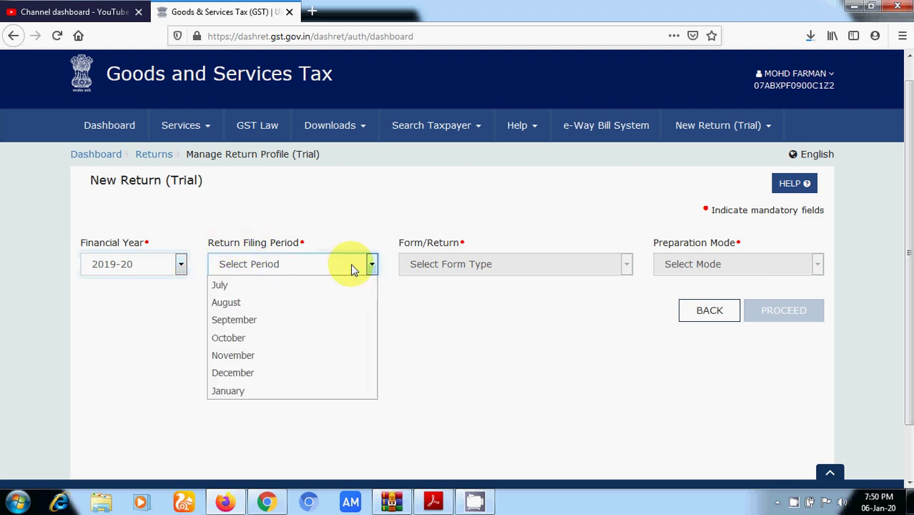
{"action": "left_click", "coordinate": [271, 373]}
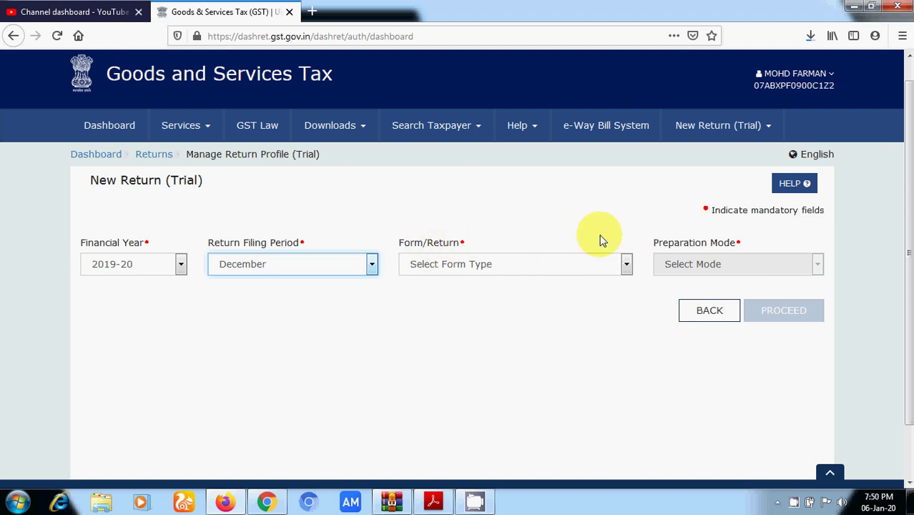
{"action": "left_click", "coordinate": [626, 264]}
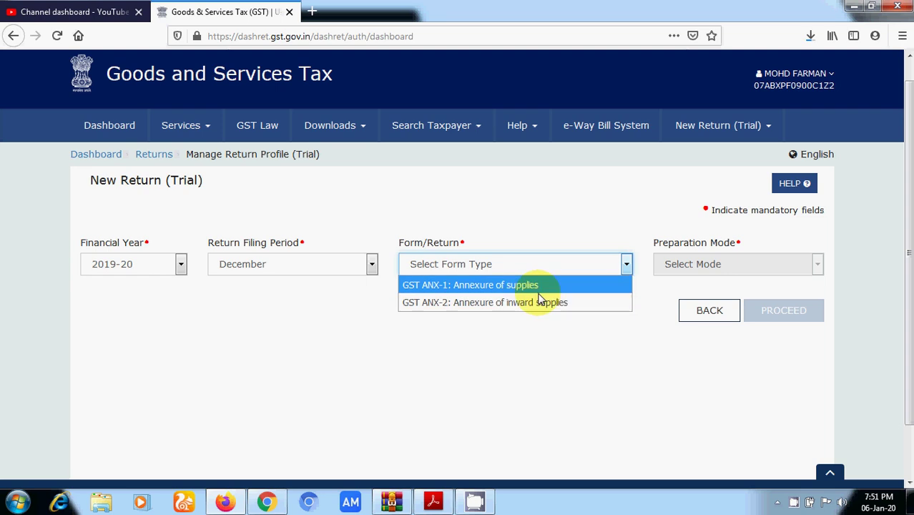
{"action": "left_click", "coordinate": [487, 286]}
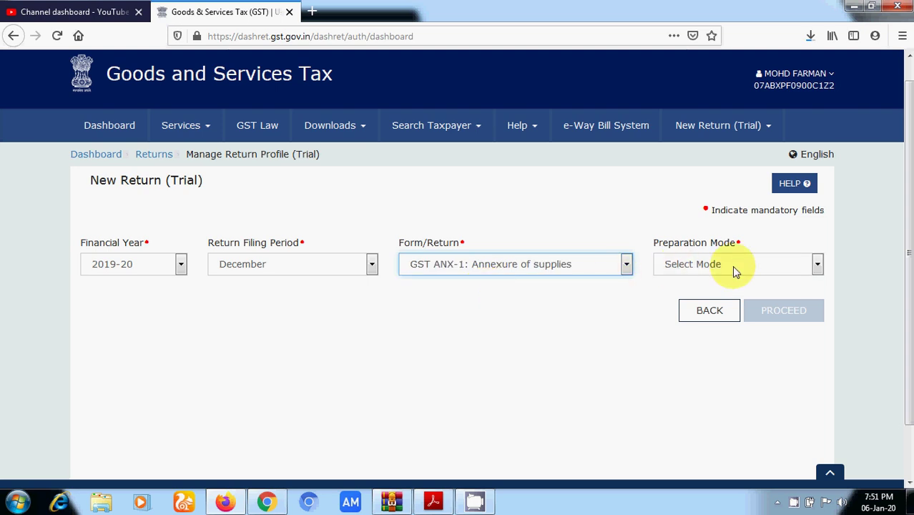
{"action": "left_click", "coordinate": [814, 263]}
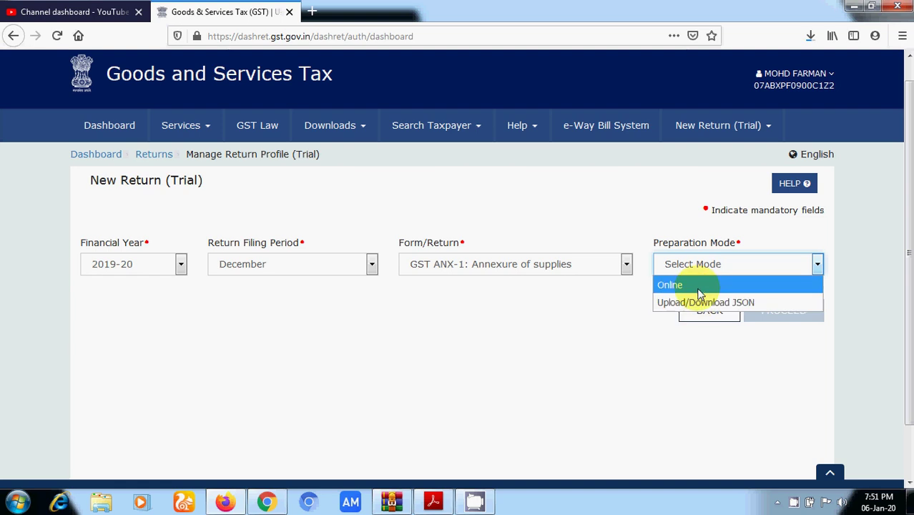
{"action": "left_click", "coordinate": [699, 286]}
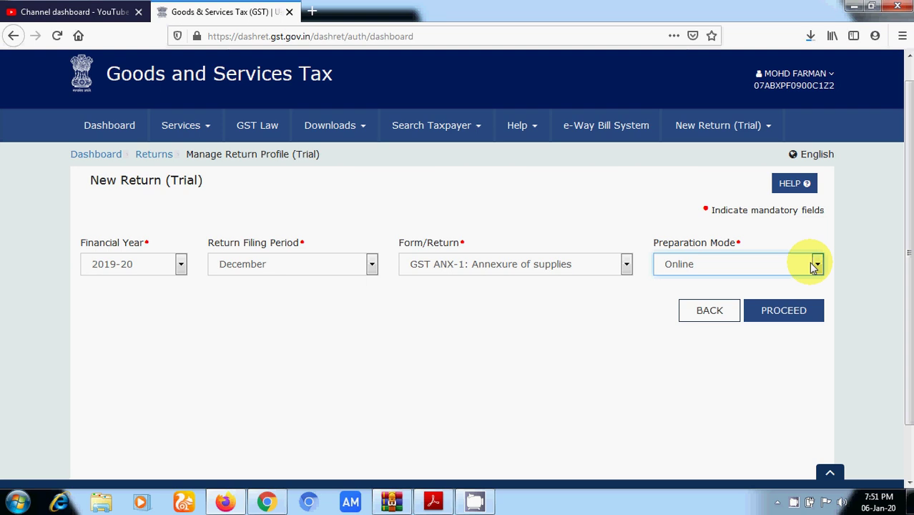
{"action": "left_click", "coordinate": [786, 325]}
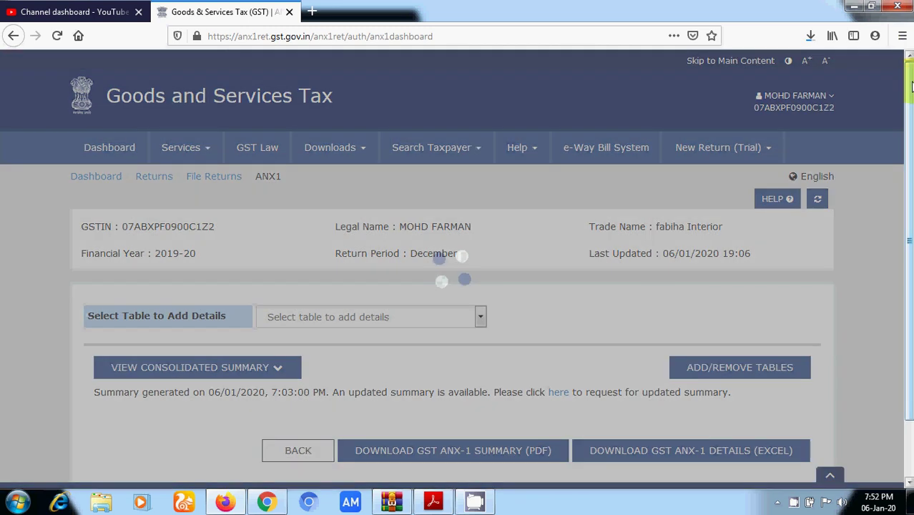
Step: Review the Select Table to Add Details options, then bring up the Add/Remove Tables questionnaire
{"action": "scroll", "coordinate": [911, 86], "scroll_direction": "down", "scroll_amount": 2}
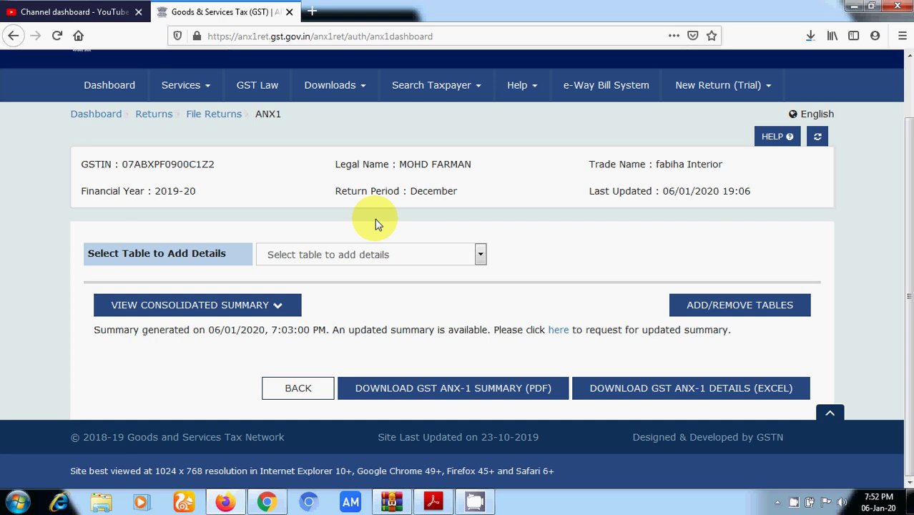
{"action": "left_click", "coordinate": [364, 255]}
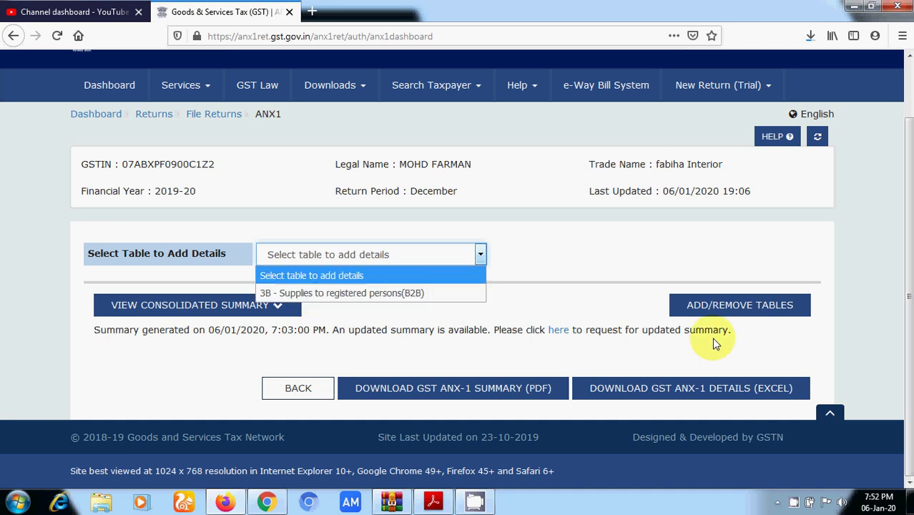
{"action": "left_click", "coordinate": [725, 308]}
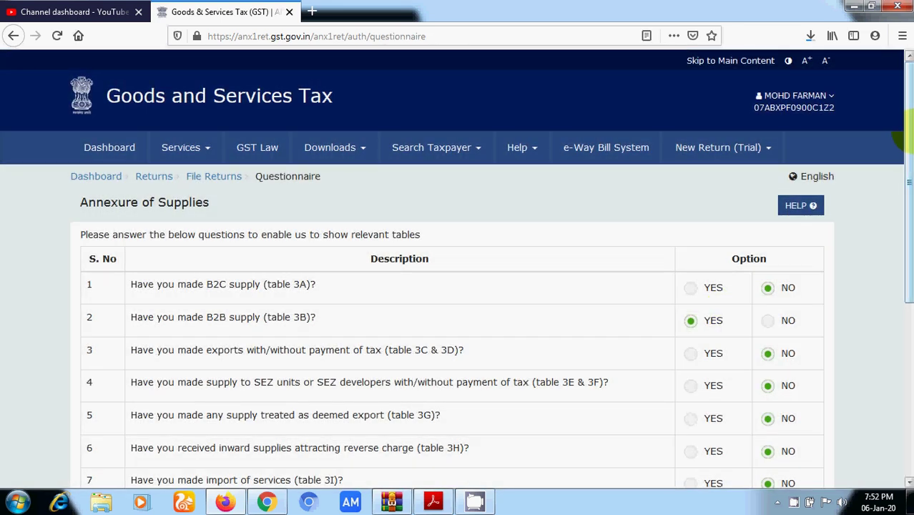
Step: Mark Yes for B2C supplies (table 3A) in the Annexure of Supplies questionnaire
{"action": "scroll", "coordinate": [898, 184], "scroll_direction": "down", "scroll_amount": 2}
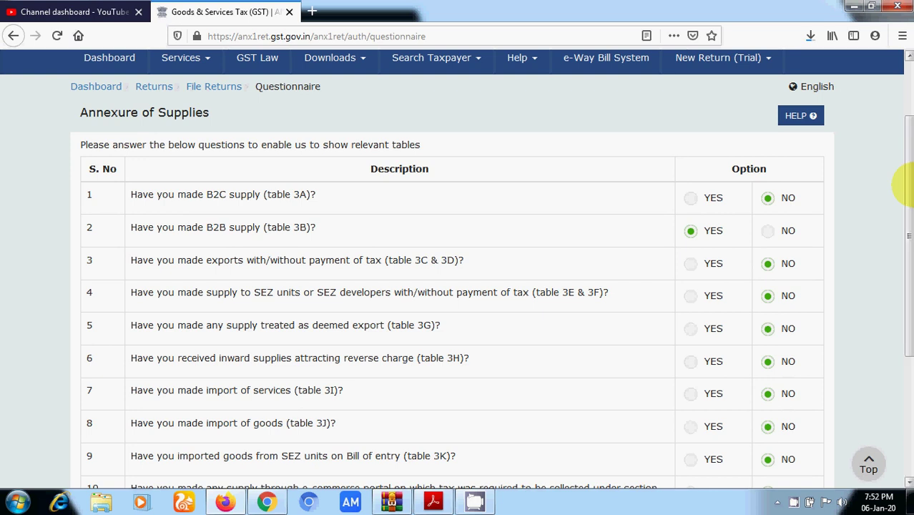
{"action": "left_click_drag", "start_coordinate": [906, 205], "coordinate": [906, 239]}
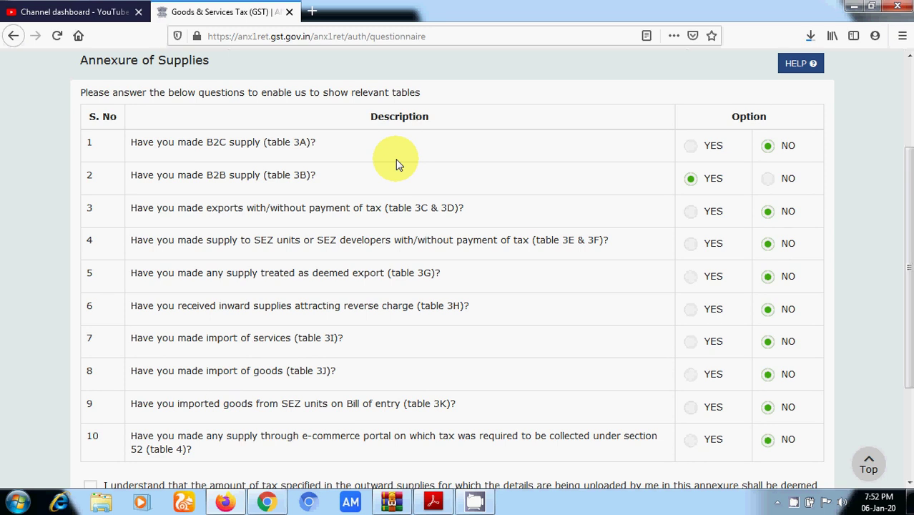
{"action": "left_click", "coordinate": [690, 147]}
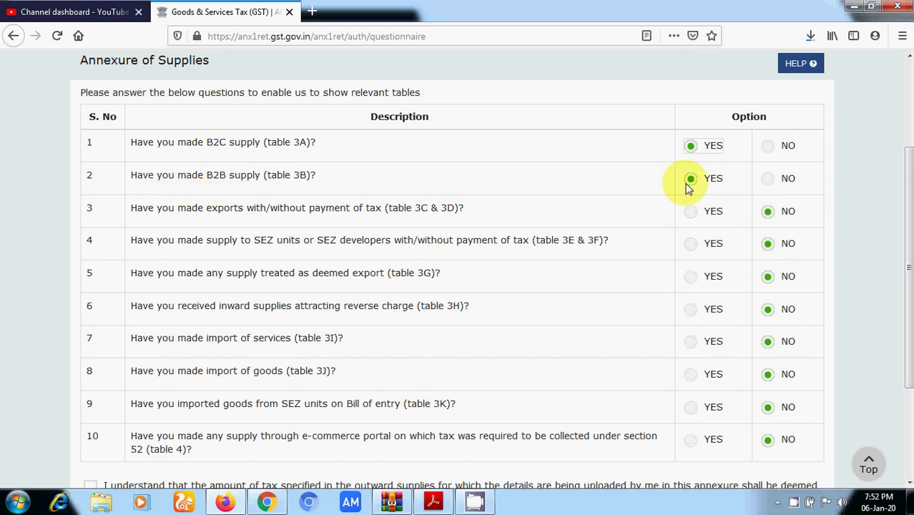
{"action": "scroll", "coordinate": [903, 286], "scroll_direction": "down", "scroll_amount": 1}
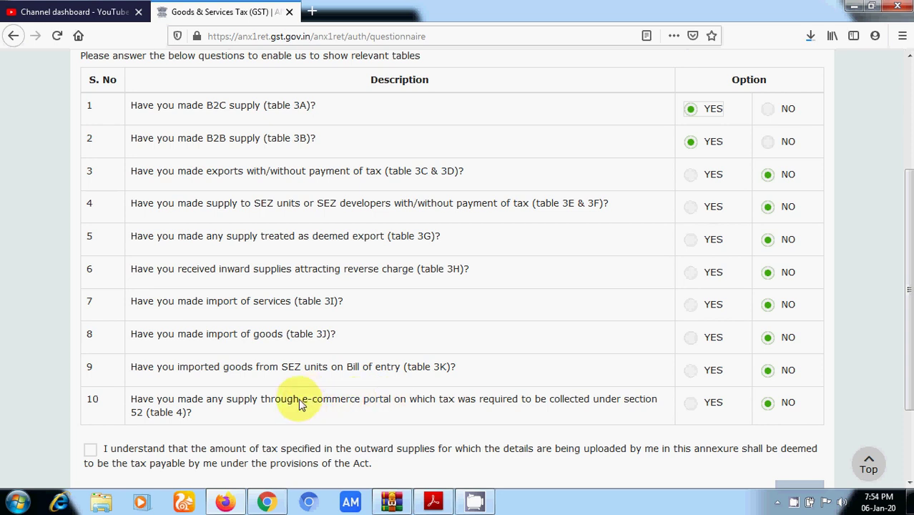
Step: Tick the tax-liability declaration and submit the questionnaire with OK
{"action": "left_click_drag", "start_coordinate": [301, 402], "coordinate": [399, 408]}
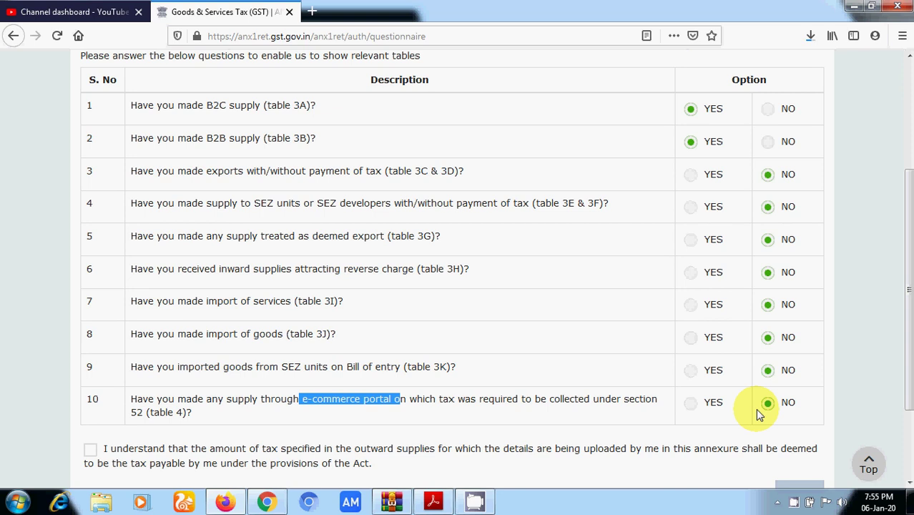
{"action": "scroll", "coordinate": [906, 331], "scroll_direction": "down", "scroll_amount": 2}
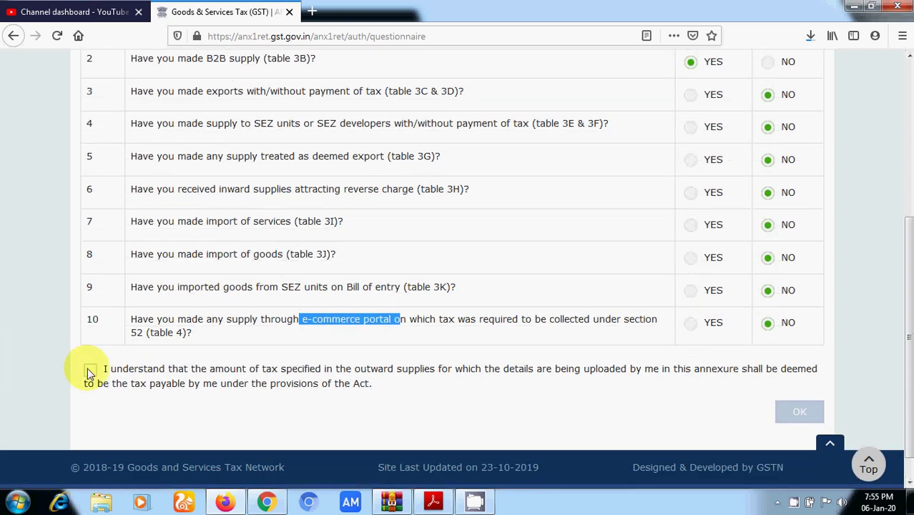
{"action": "left_click", "coordinate": [90, 370]}
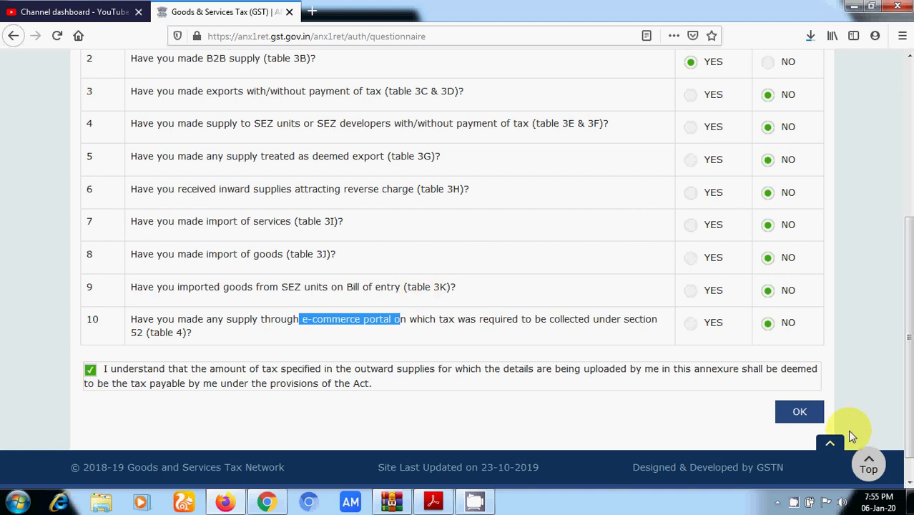
{"action": "left_click", "coordinate": [804, 417]}
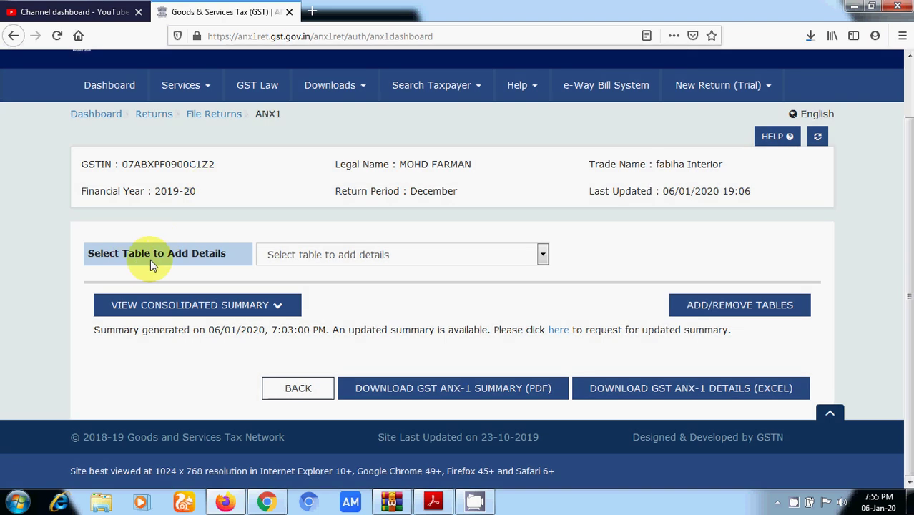
Step: Reopen Add/Remove Tables, set B2C supply (3A) to No, tick the declaration and save
{"action": "left_click", "coordinate": [542, 255]}
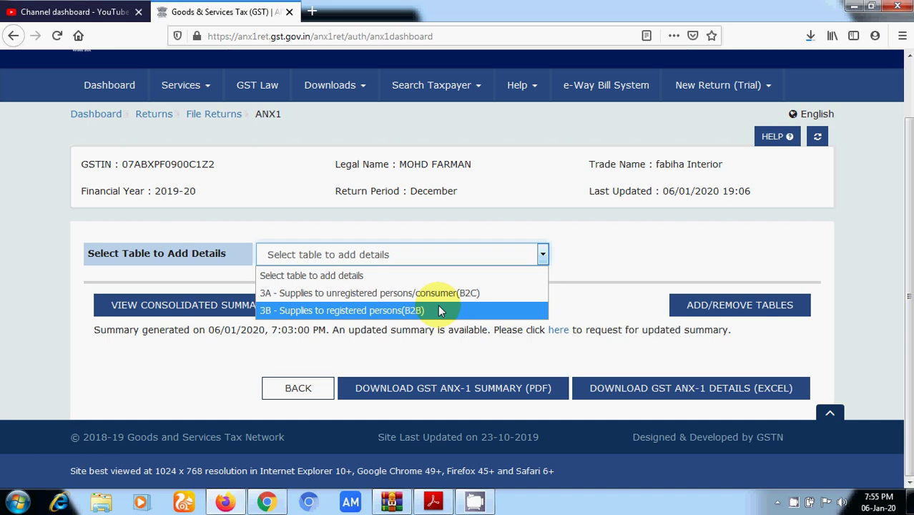
{"action": "left_click", "coordinate": [747, 308]}
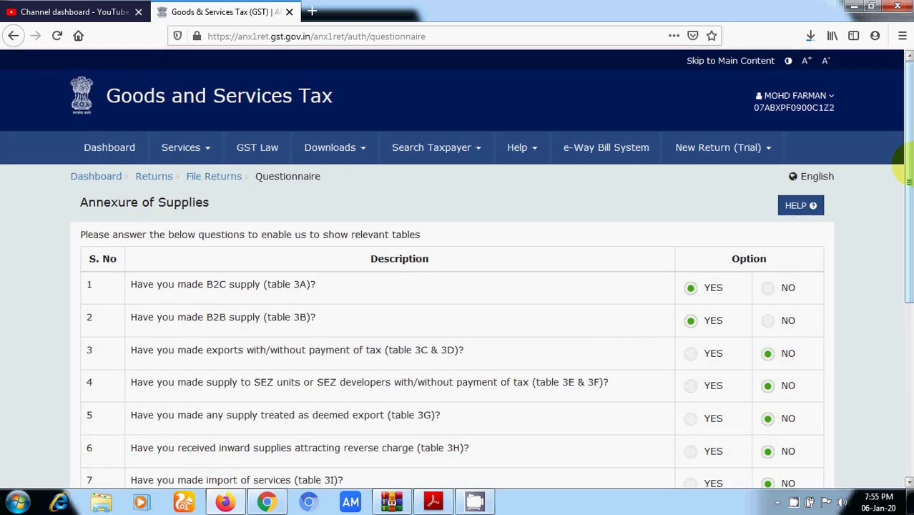
{"action": "left_click_drag", "start_coordinate": [906, 165], "coordinate": [906, 246]}
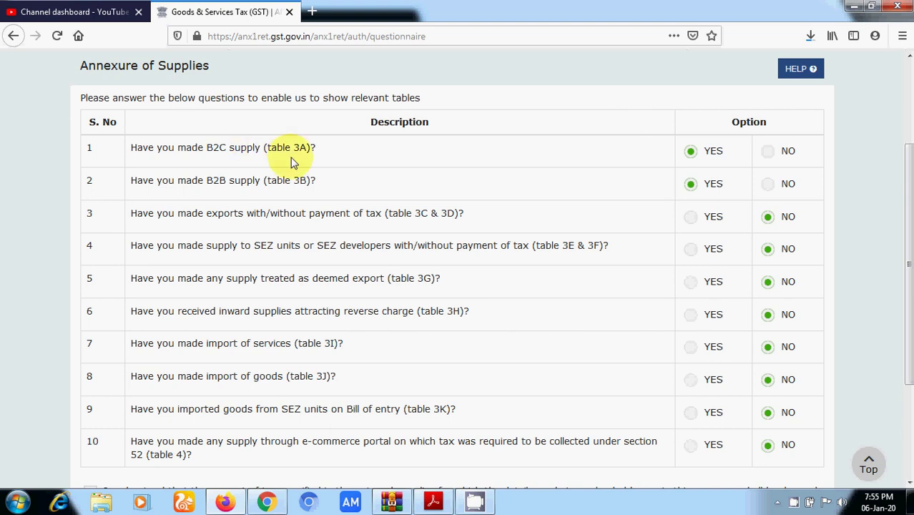
{"action": "left_click", "coordinate": [768, 153]}
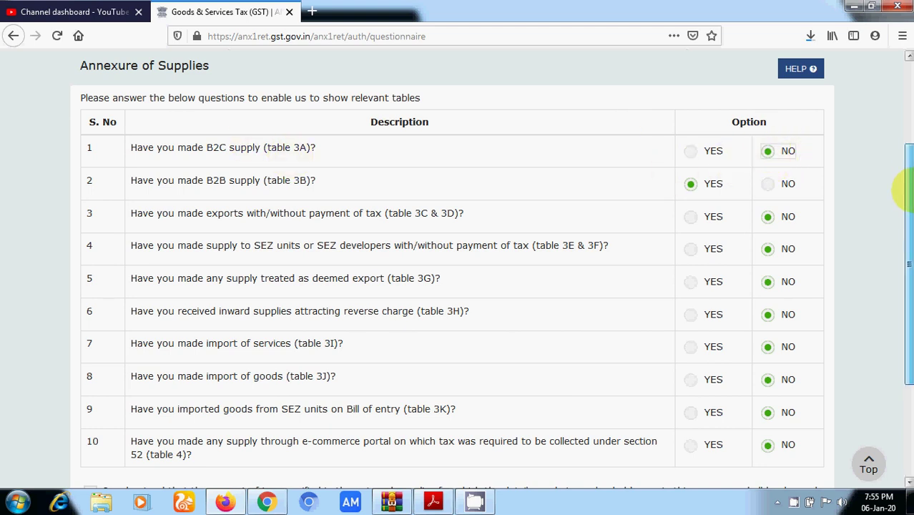
{"action": "scroll", "coordinate": [897, 184], "scroll_direction": "down", "scroll_amount": 4}
{"action": "left_click", "coordinate": [90, 340]}
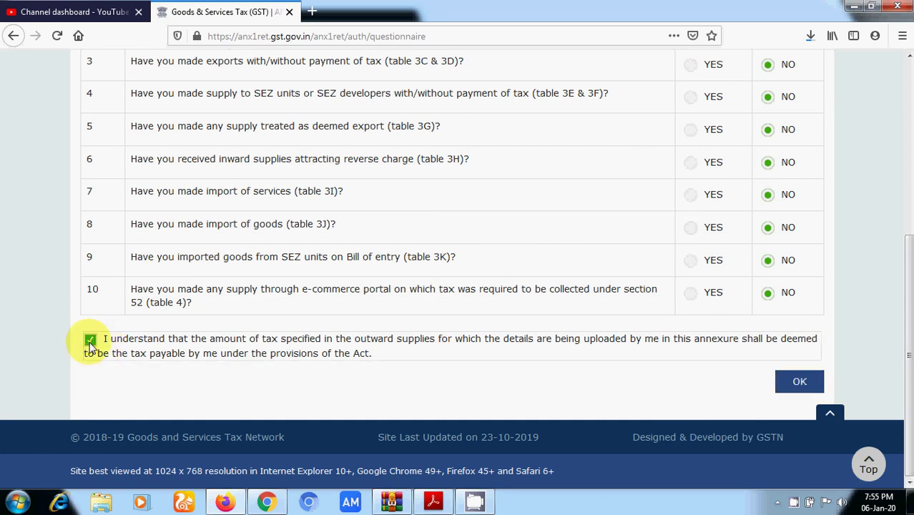
{"action": "left_click", "coordinate": [801, 385]}
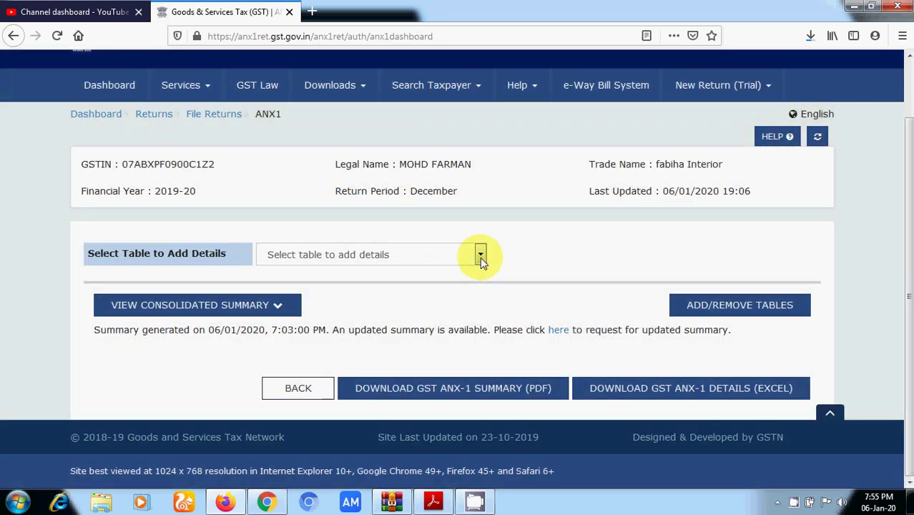
Step: Choose table 3B - Supplies to registered persons (B2B) from the Select Table list
{"action": "left_click", "coordinate": [480, 256]}
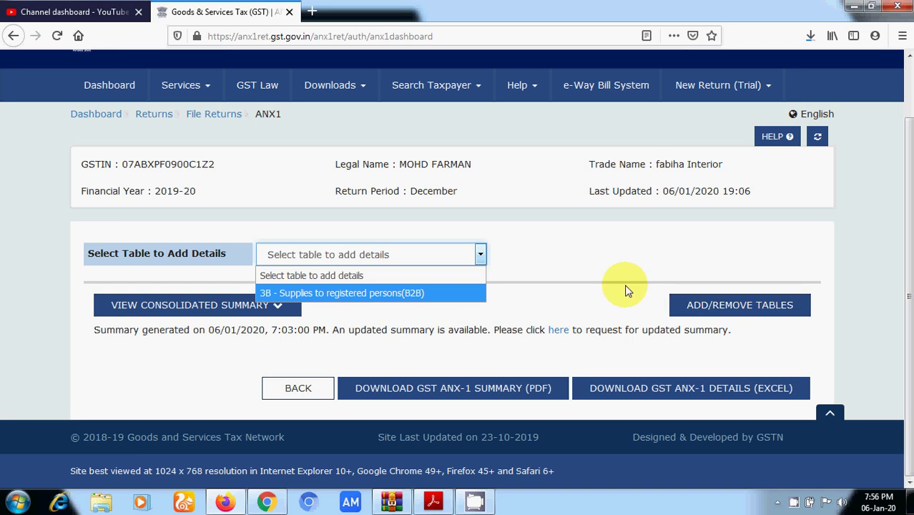
{"action": "left_click", "coordinate": [337, 295]}
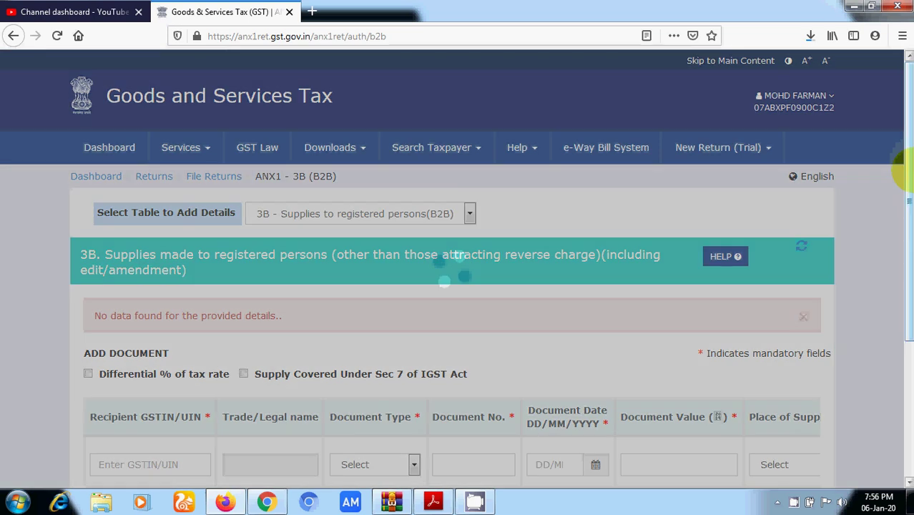
Step: Scroll down to the blank 3B (B2B) add-document form
{"action": "left_click_drag", "start_coordinate": [908, 176], "coordinate": [906, 289]}
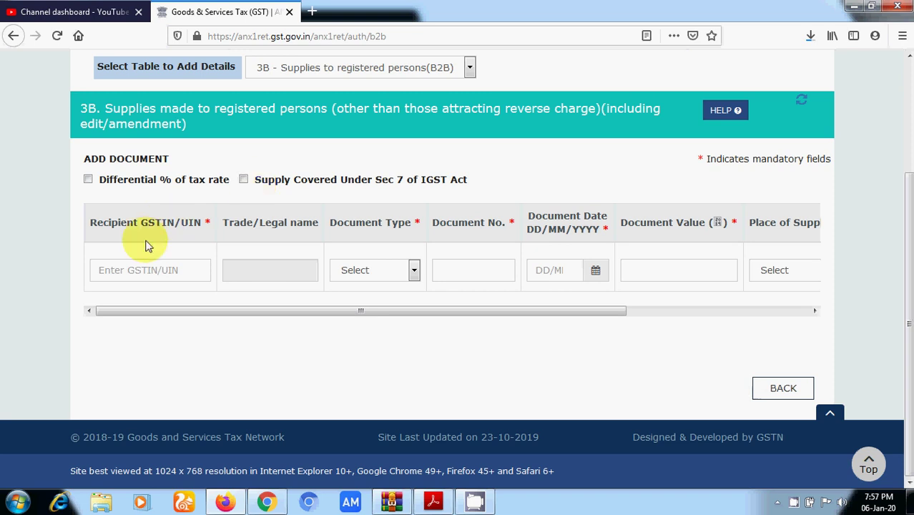
Step: Enter the recipient's 15-character GSTIN in the Recipient GSTIN/UIN field
{"action": "left_click", "coordinate": [112, 278]}
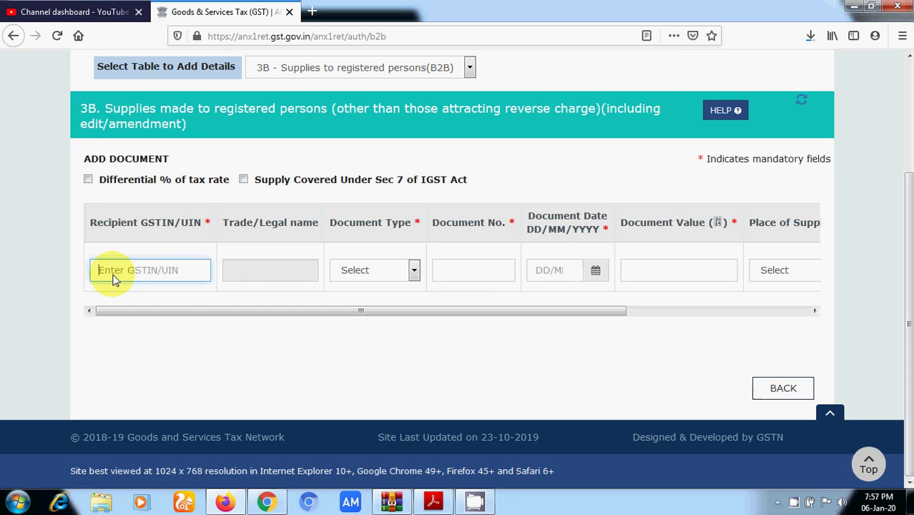
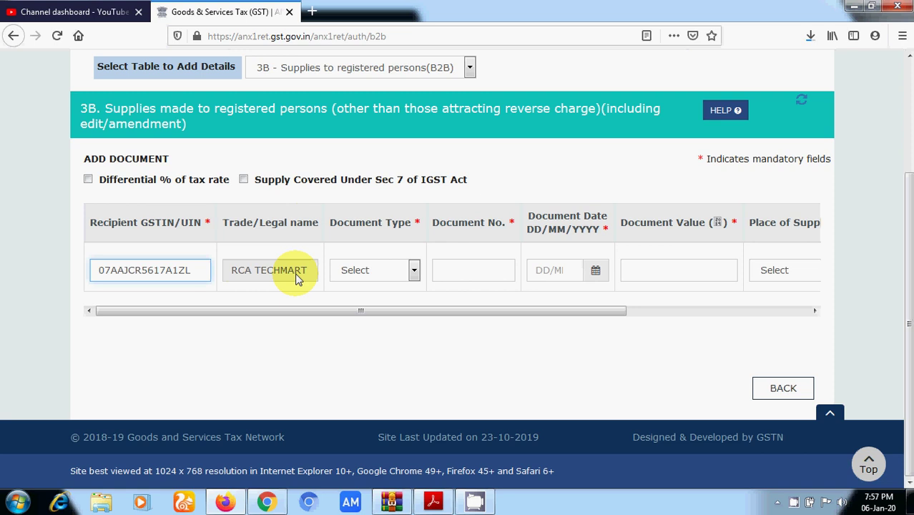
Step: Set document type to Invoice, document number 03, and pick the document date
{"action": "left_click", "coordinate": [414, 269]}
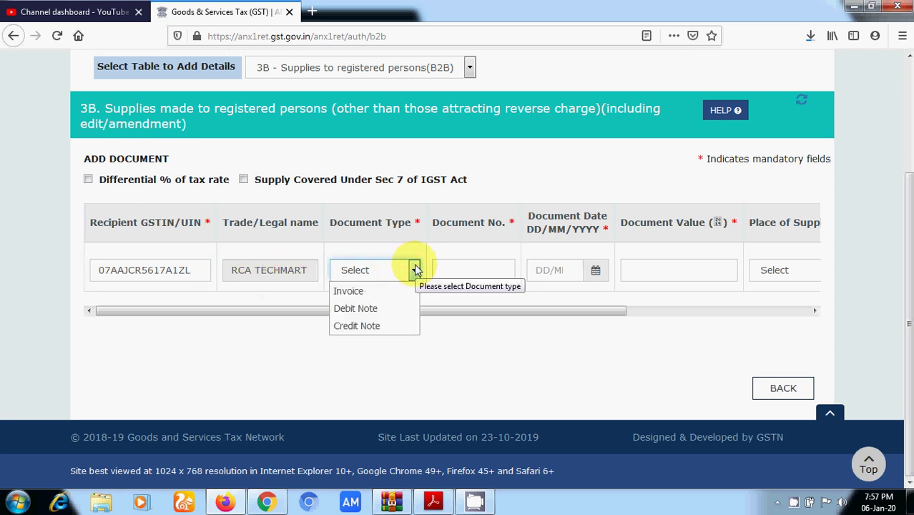
{"action": "left_click", "coordinate": [387, 291]}
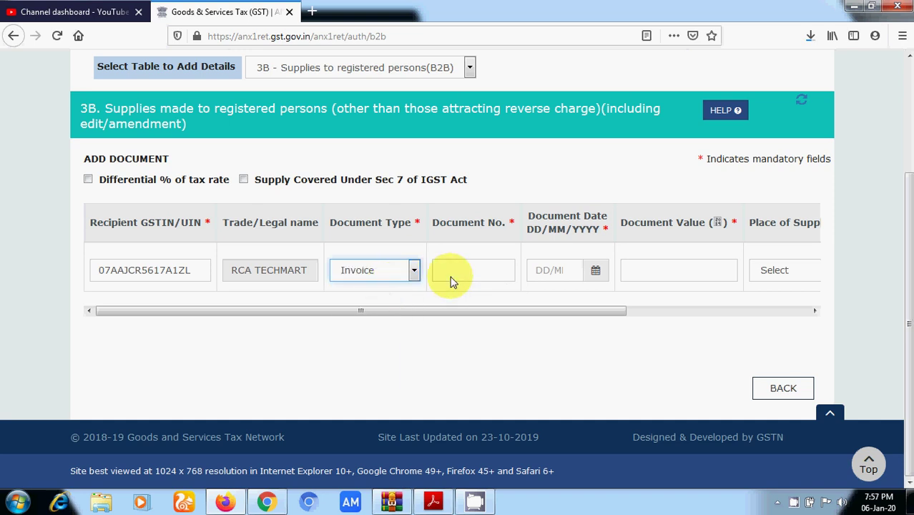
{"action": "left_click", "coordinate": [488, 277]}
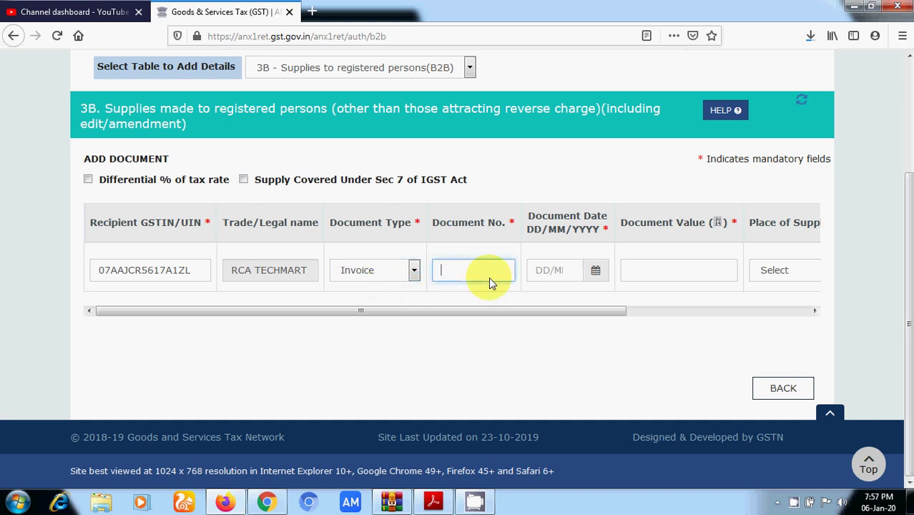
{"action": "type", "text": "0"}
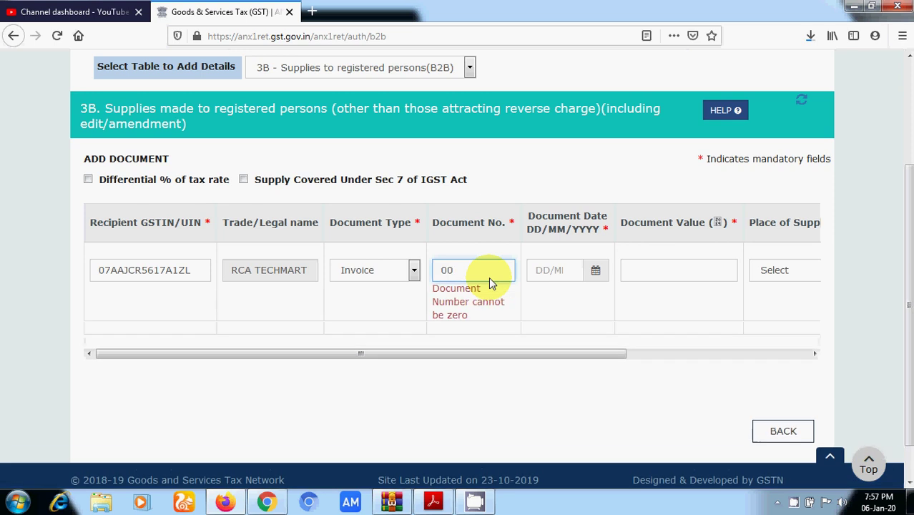
{"action": "type", "text": "3"}
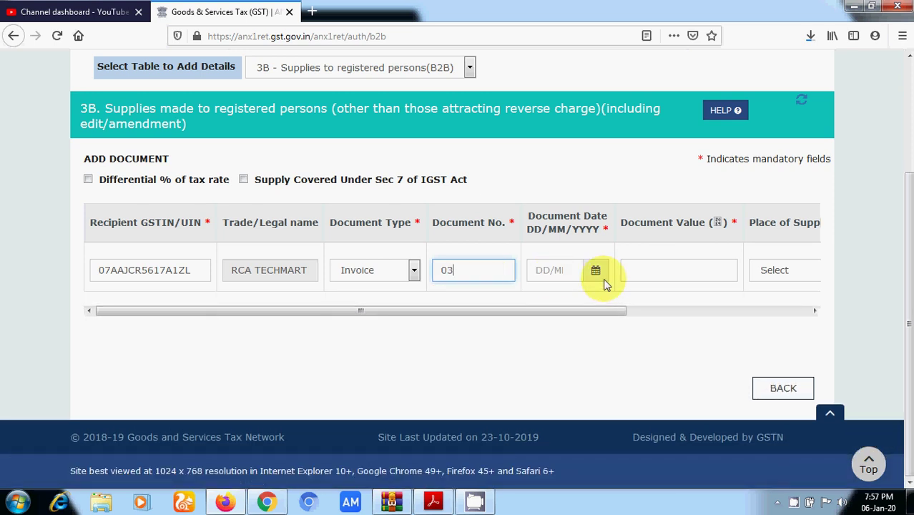
{"action": "left_click", "coordinate": [536, 271]}
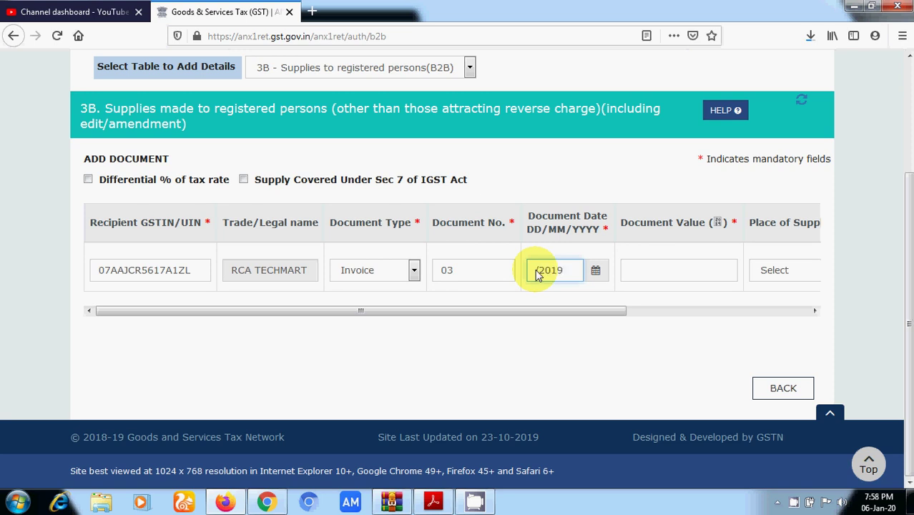
{"action": "left_click", "coordinate": [582, 331]}
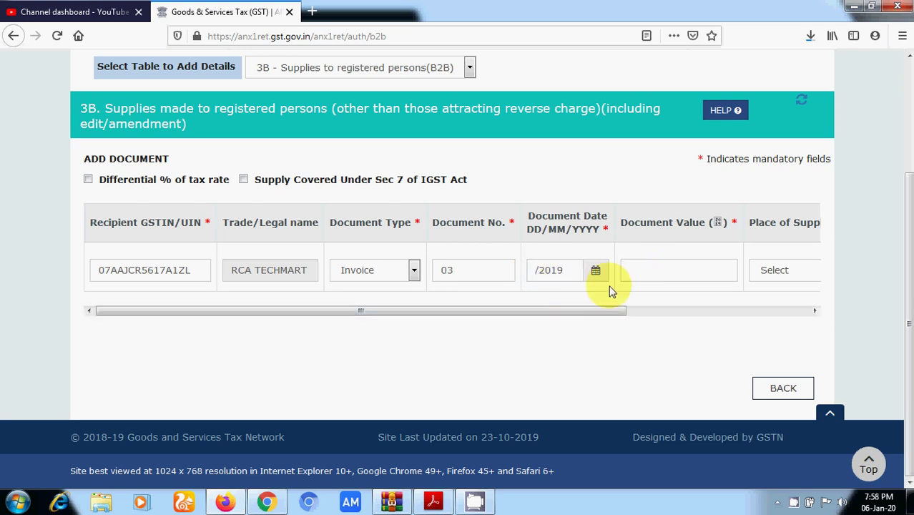
Step: Enter 18,762.00 as the document value and set place of supply to Delhi(07)
{"action": "left_click", "coordinate": [659, 279]}
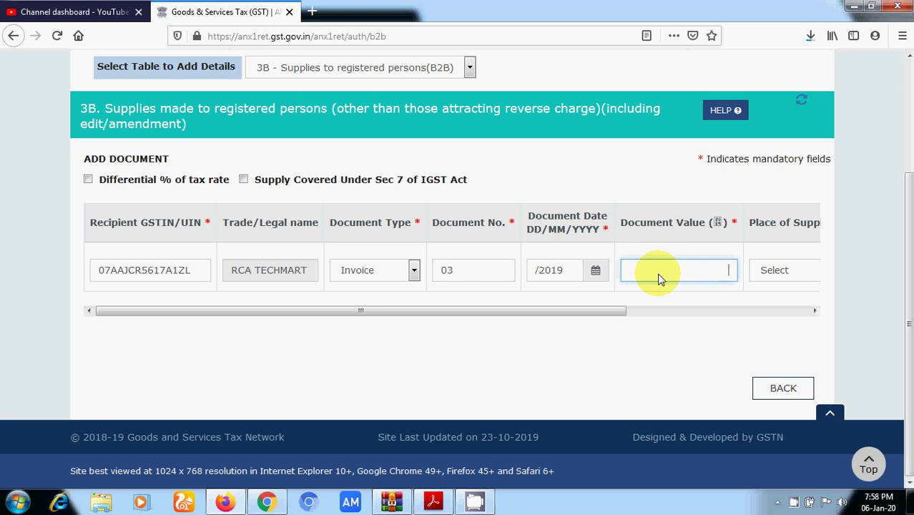
{"action": "type", "text": "18,"}
{"action": "type", "text": "762"}
{"action": "left_click", "coordinate": [722, 361]}
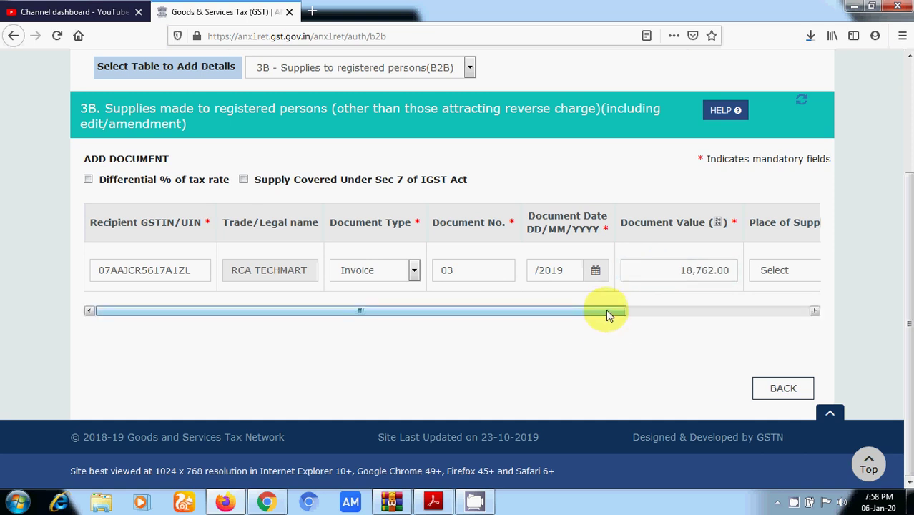
{"action": "left_click_drag", "start_coordinate": [605, 311], "coordinate": [781, 323]}
{"action": "left_click", "coordinate": [741, 276]}
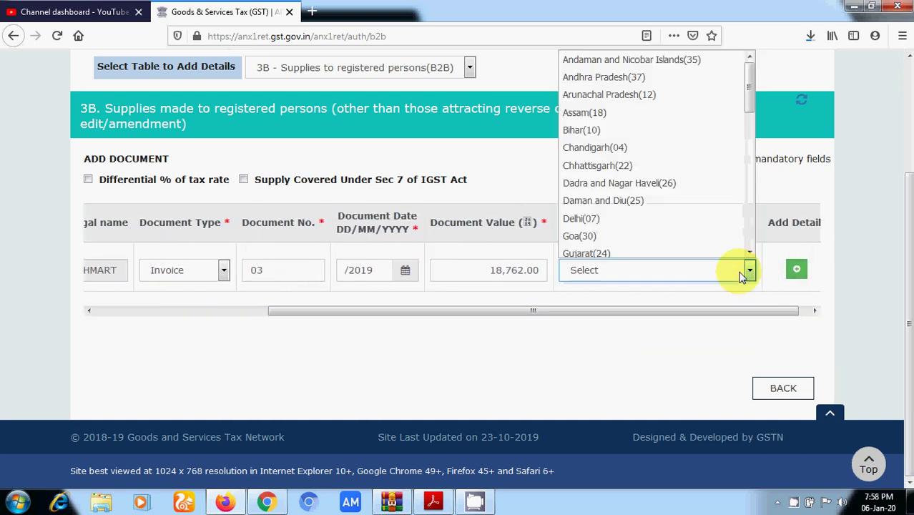
{"action": "left_click", "coordinate": [649, 213]}
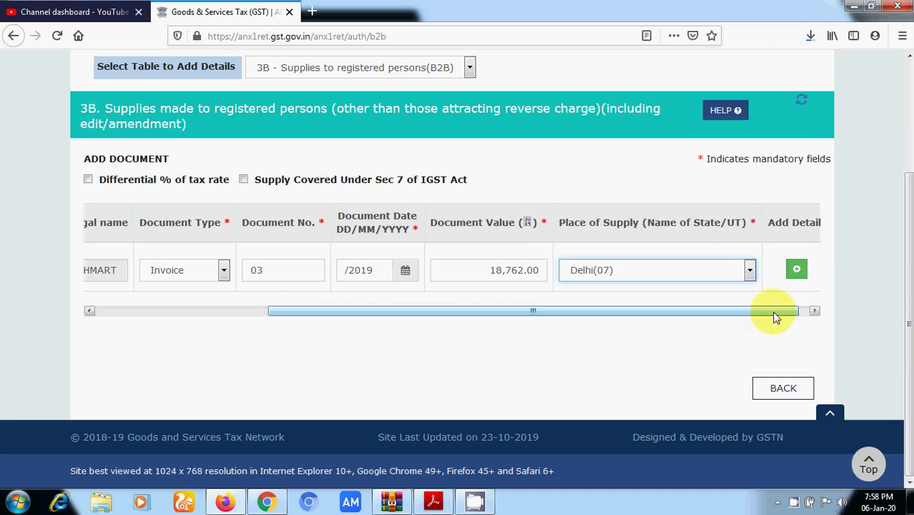
{"action": "left_click_drag", "start_coordinate": [775, 316], "coordinate": [805, 318]}
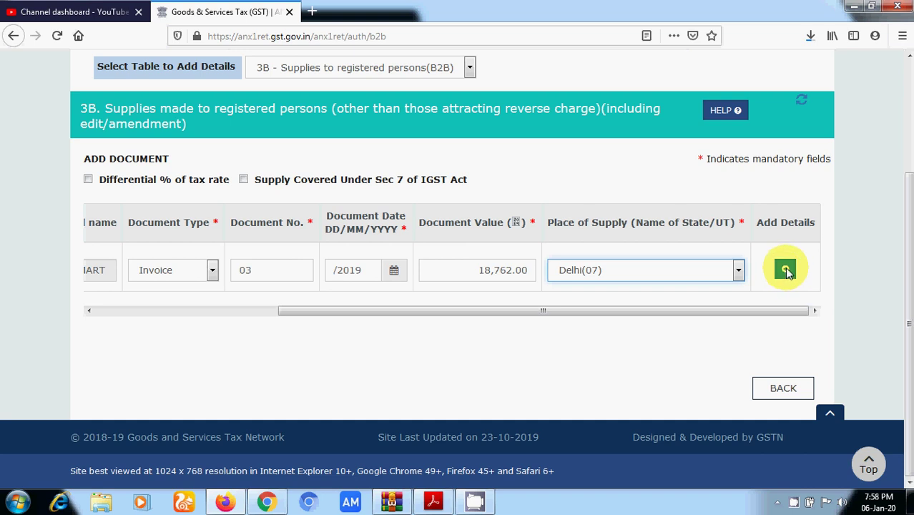
Step: Add the invoice row and enter HSN code 7409 in the item details
{"action": "left_click", "coordinate": [786, 277]}
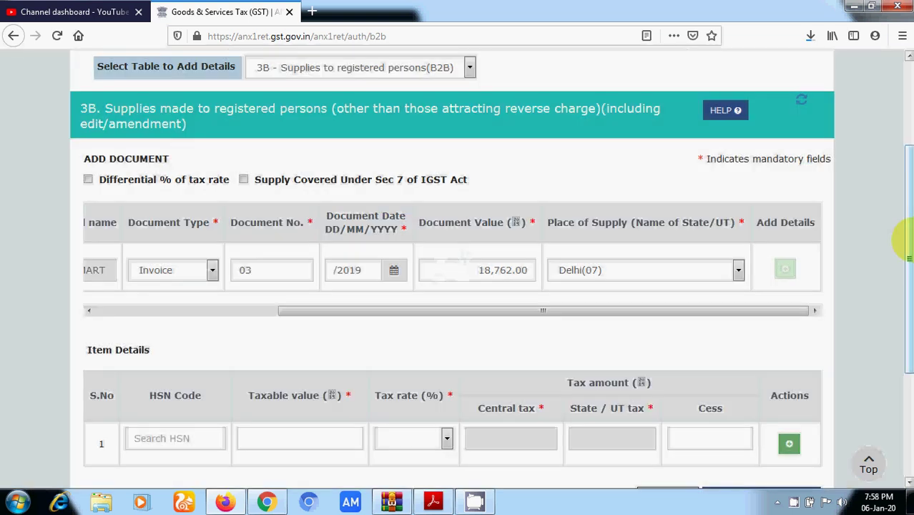
{"action": "left_click_drag", "start_coordinate": [907, 243], "coordinate": [897, 317]}
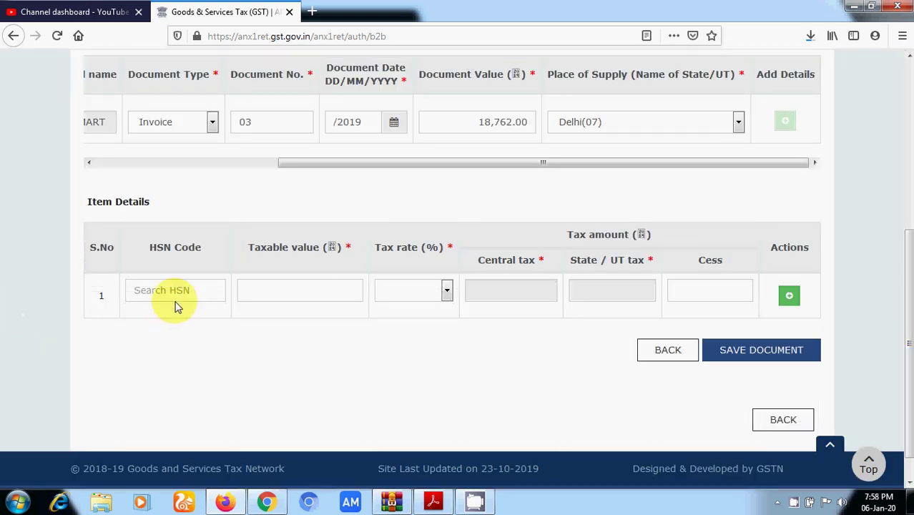
{"action": "left_click", "coordinate": [184, 293]}
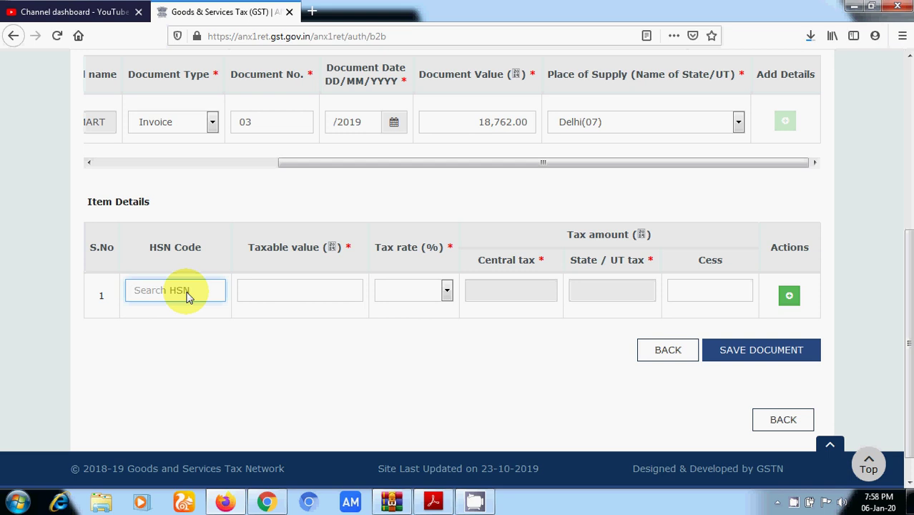
{"action": "type", "text": "74"}
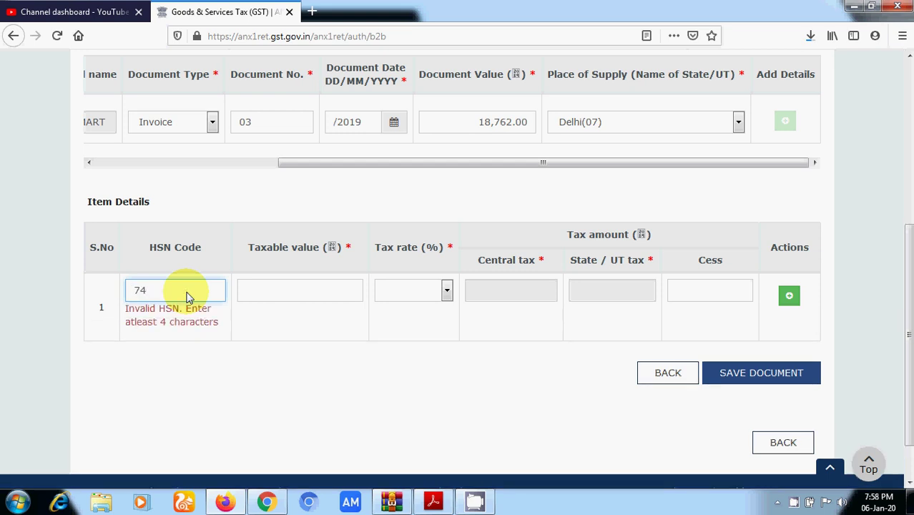
{"action": "type", "text": "09"}
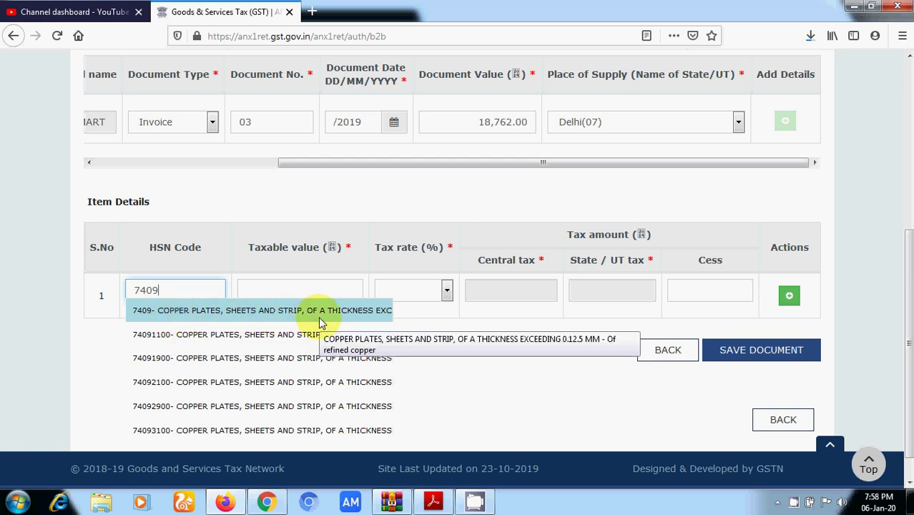
{"action": "left_click_drag", "start_coordinate": [320, 315], "coordinate": [163, 289]}
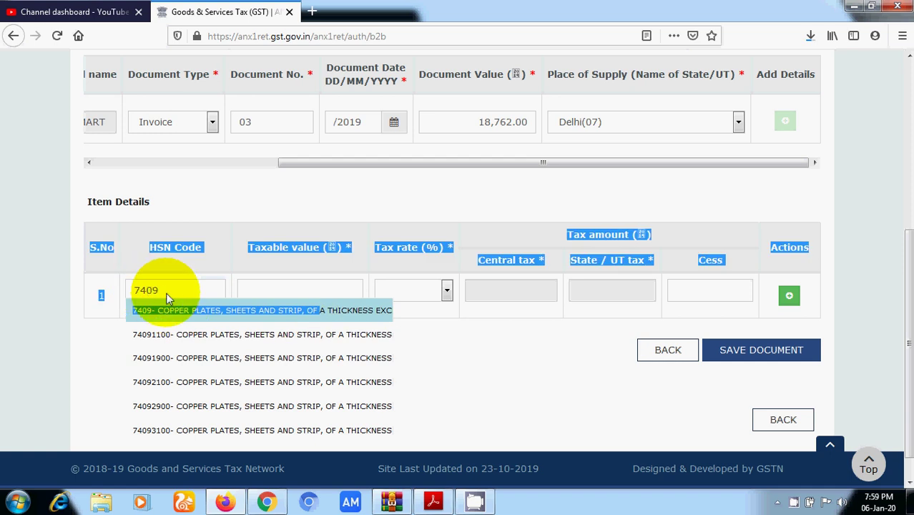
{"action": "left_click", "coordinate": [181, 289]}
Step: Enter taxable value 15,900, choose the 18% tax rate, and add the item line
{"action": "left_click", "coordinate": [278, 288]}
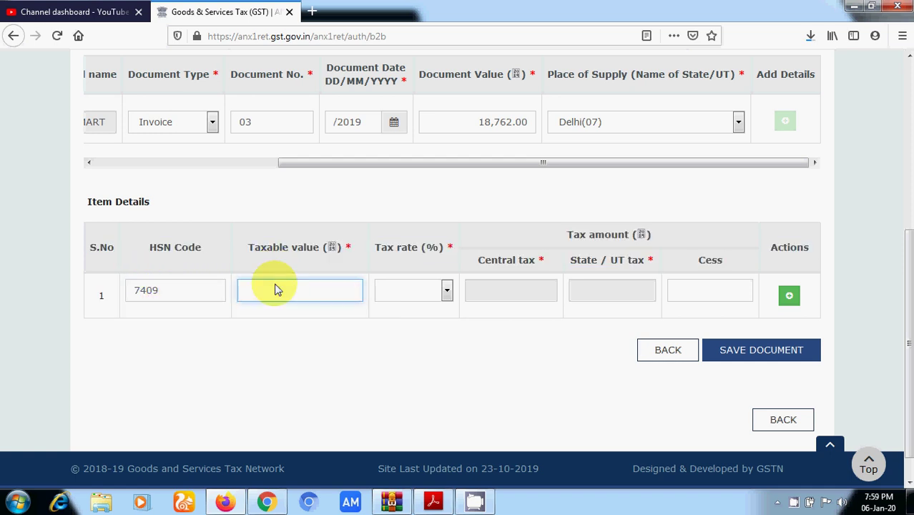
{"action": "type", "text": "15900"}
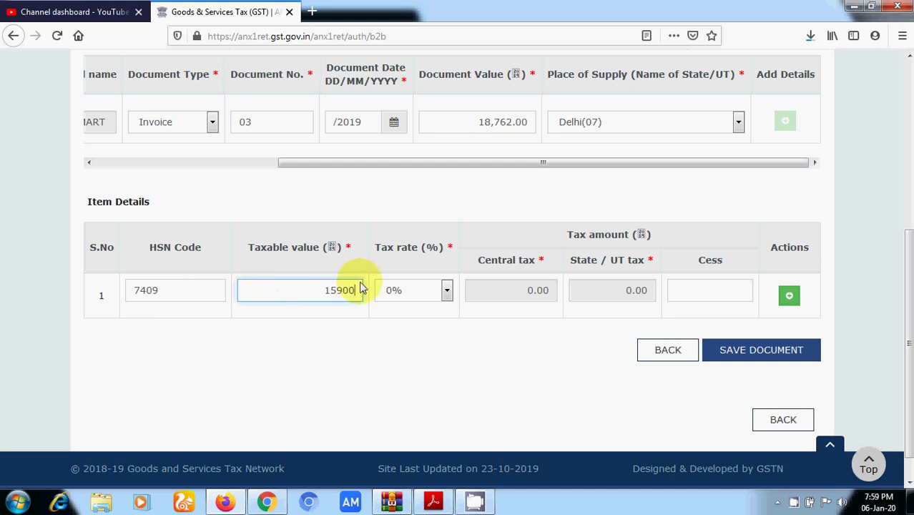
{"action": "left_click", "coordinate": [447, 292]}
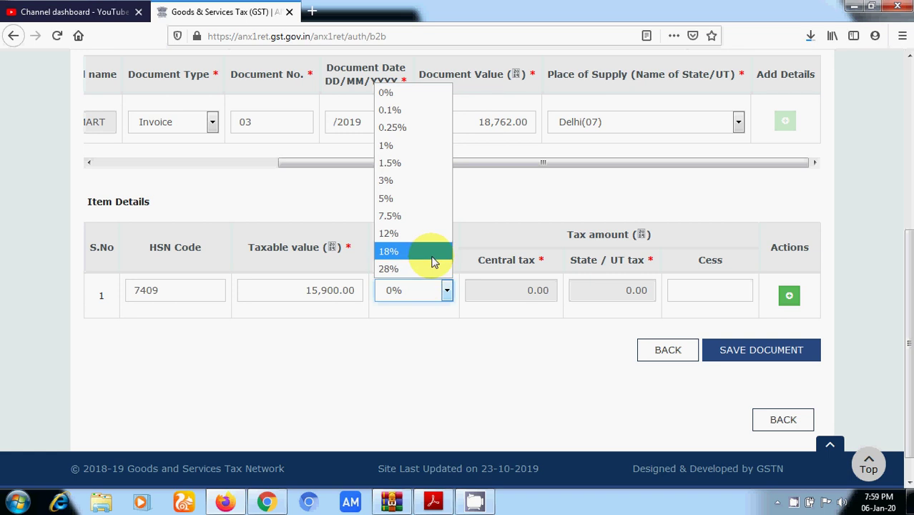
{"action": "left_click", "coordinate": [432, 257]}
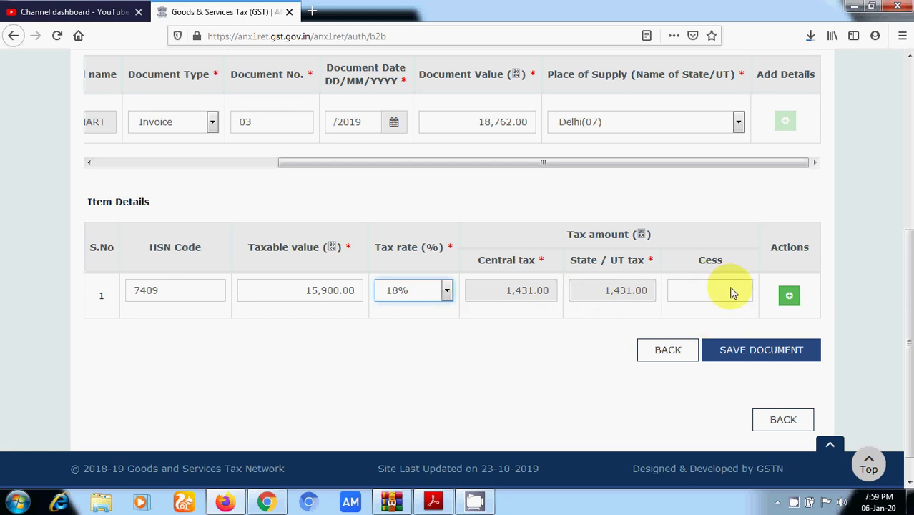
{"action": "left_click", "coordinate": [789, 295]}
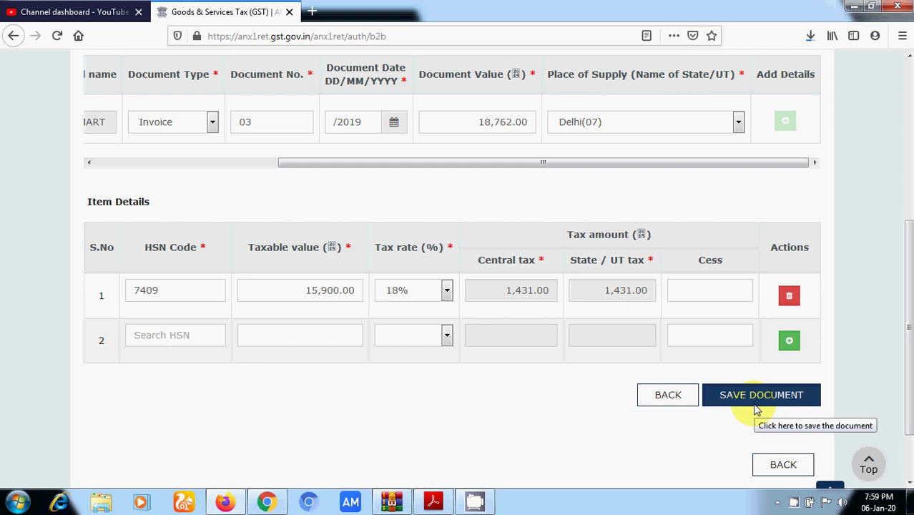
Step: Save invoice 03 and scroll to see it listed as pending record 1
{"action": "left_click", "coordinate": [740, 387]}
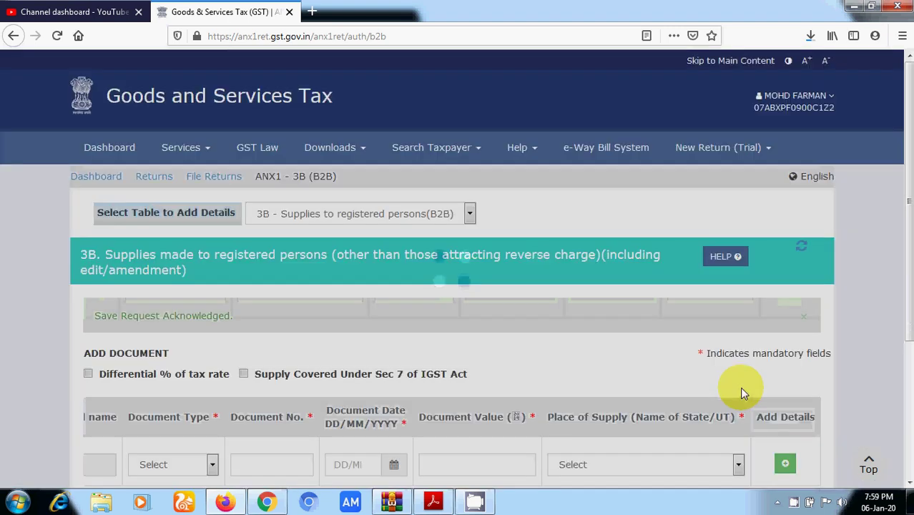
{"action": "left_click_drag", "start_coordinate": [906, 185], "coordinate": [906, 255]}
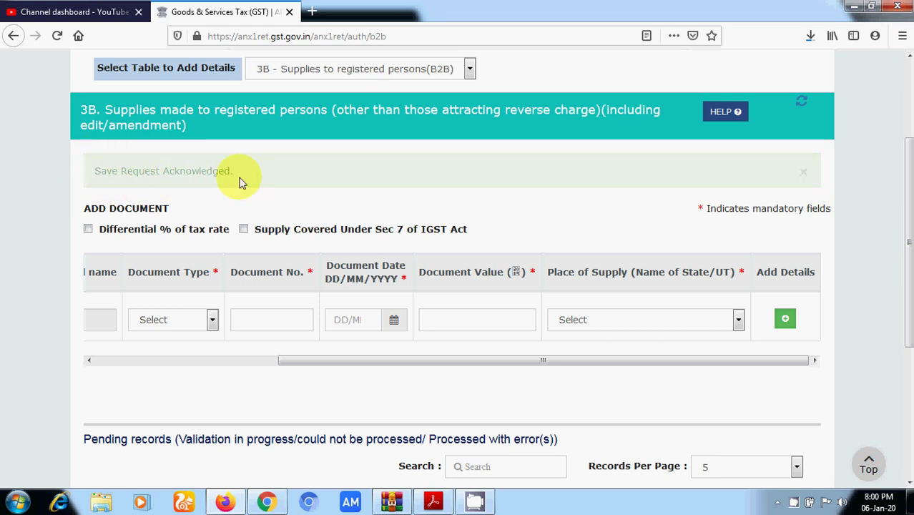
{"action": "left_click_drag", "start_coordinate": [907, 208], "coordinate": [898, 296]}
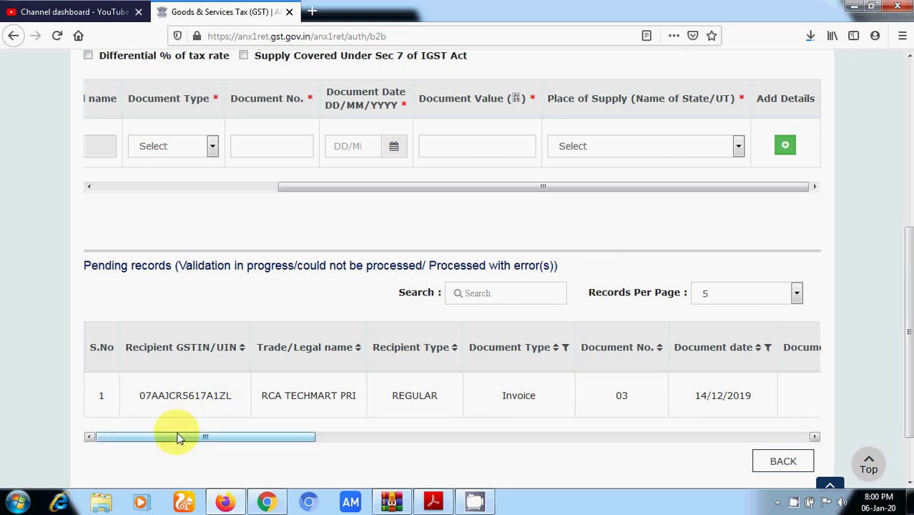
{"action": "scroll", "coordinate": [178, 438], "scroll_direction": "down", "scroll_amount": 1}
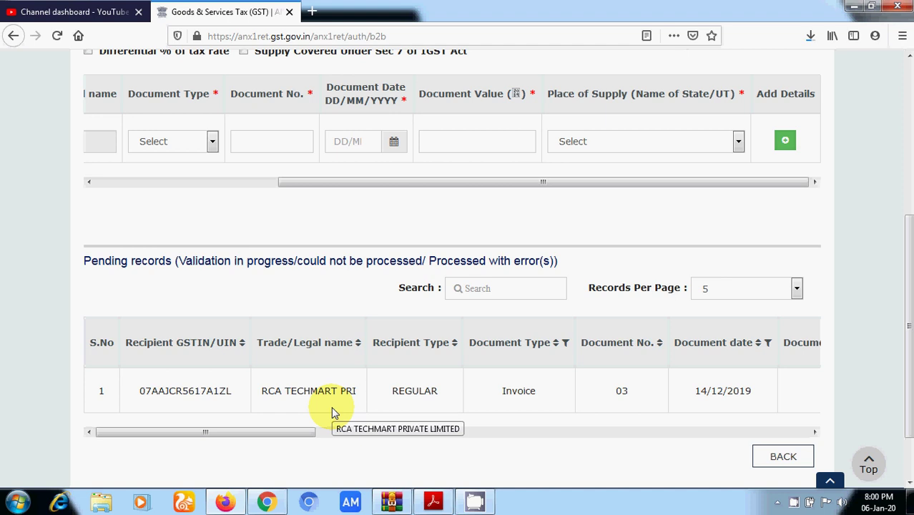
{"action": "left_click_drag", "start_coordinate": [279, 432], "coordinate": [336, 436]}
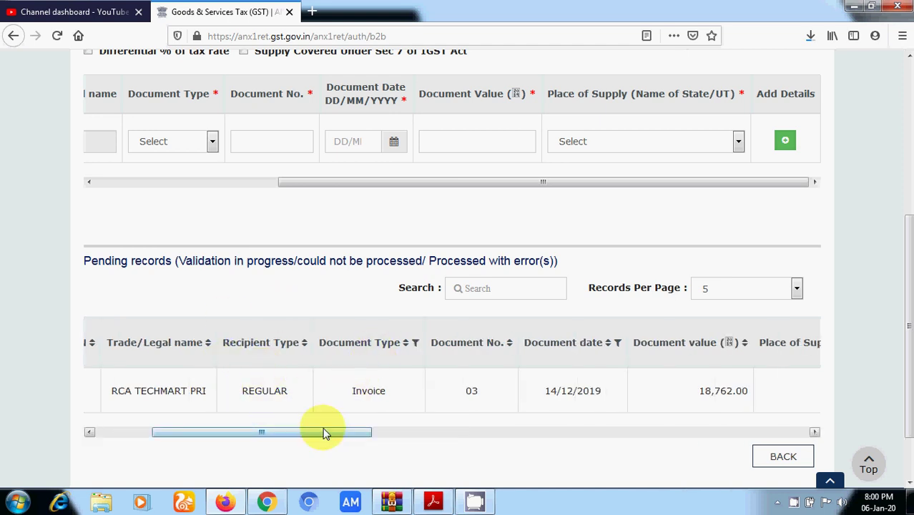
{"action": "left_click_drag", "start_coordinate": [323, 433], "coordinate": [373, 429]}
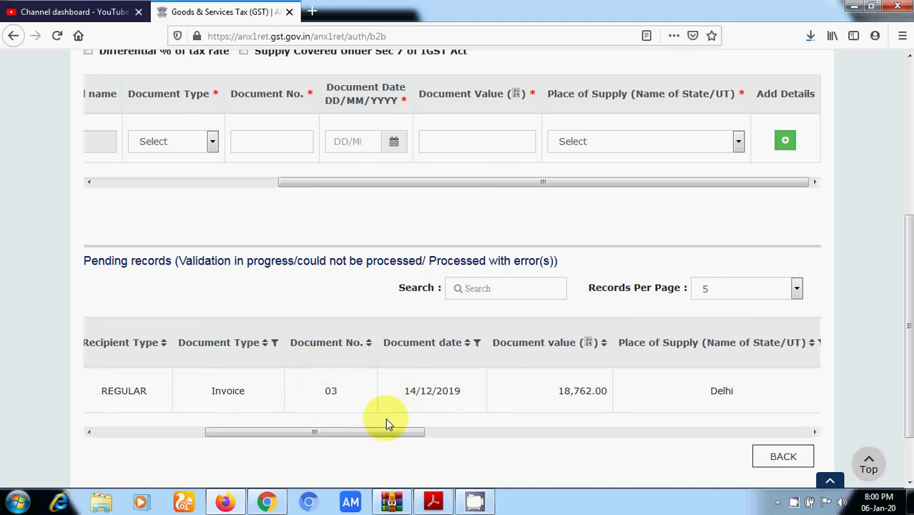
{"action": "left_click_drag", "start_coordinate": [378, 430], "coordinate": [428, 430]}
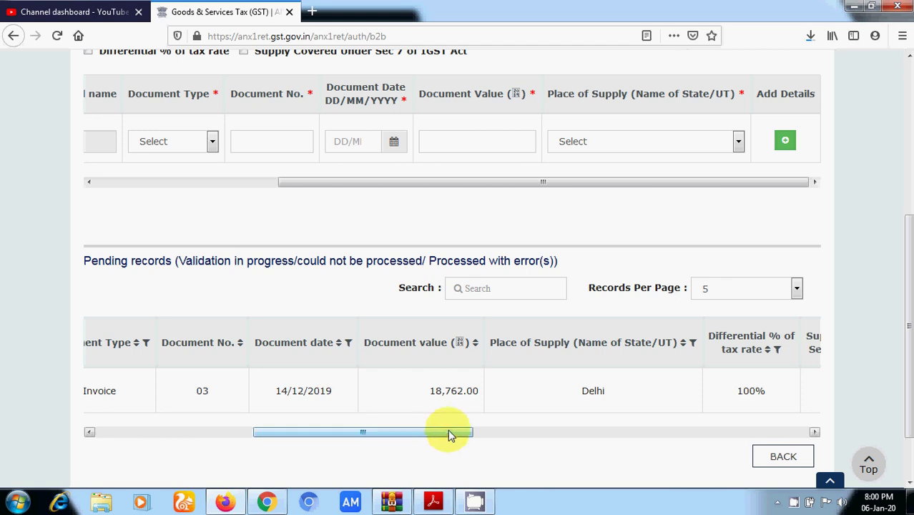
{"action": "left_click_drag", "start_coordinate": [423, 430], "coordinate": [467, 432]}
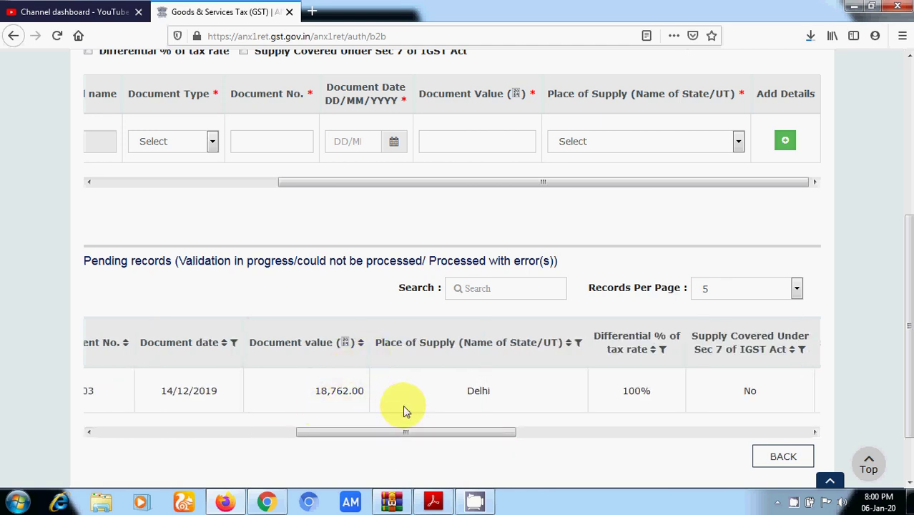
{"action": "left_click_drag", "start_coordinate": [392, 434], "coordinate": [431, 436]}
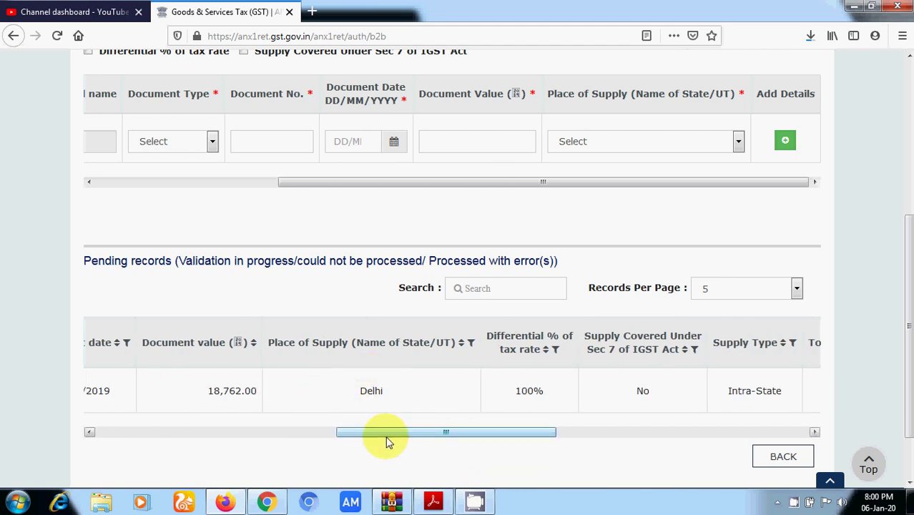
{"action": "left_click_drag", "start_coordinate": [422, 441], "coordinate": [433, 422]}
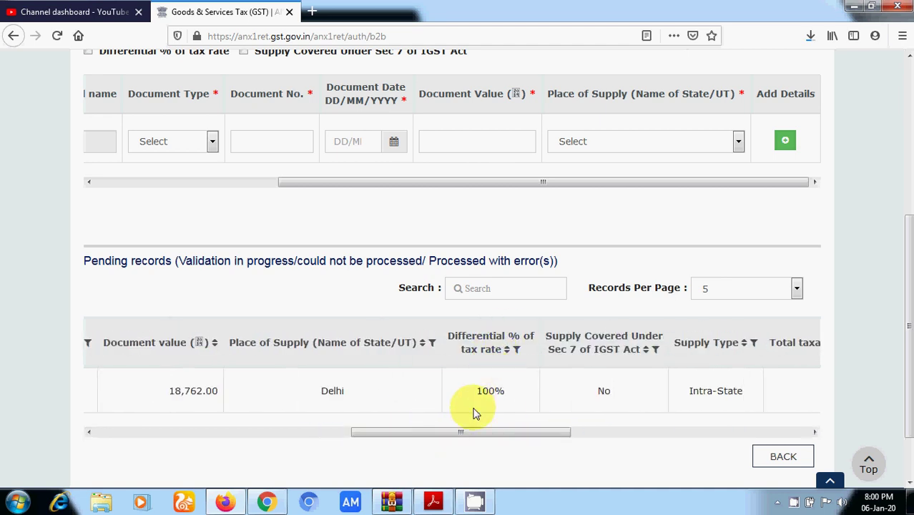
{"action": "left_click_drag", "start_coordinate": [474, 431], "coordinate": [509, 414]}
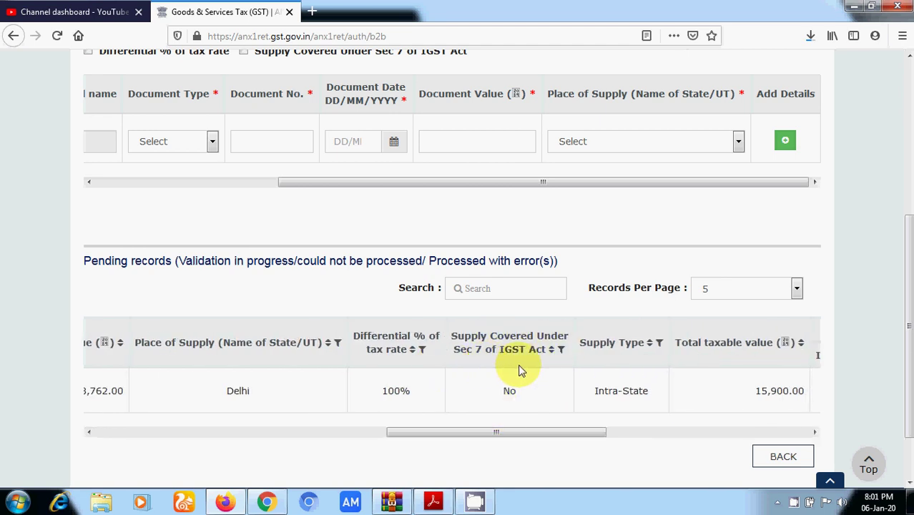
{"action": "left_click_drag", "start_coordinate": [486, 433], "coordinate": [527, 435]}
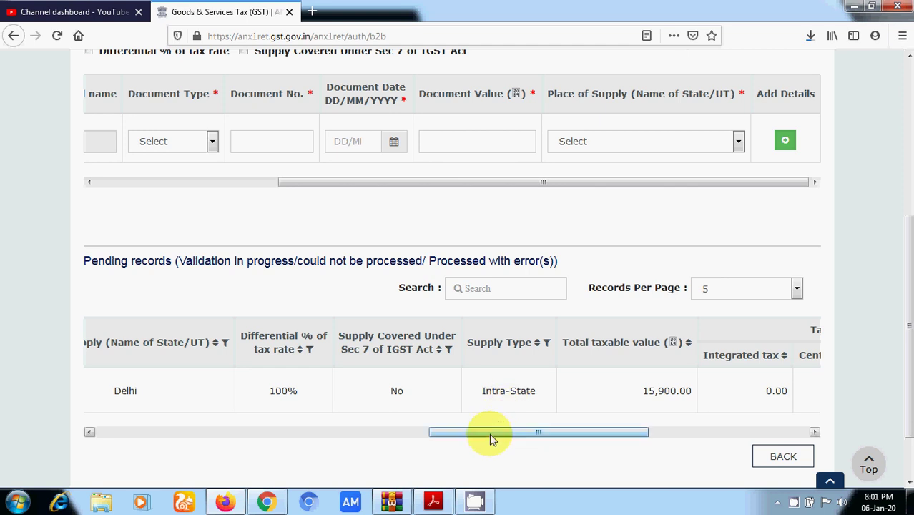
{"action": "left_click_drag", "start_coordinate": [555, 433], "coordinate": [607, 438]}
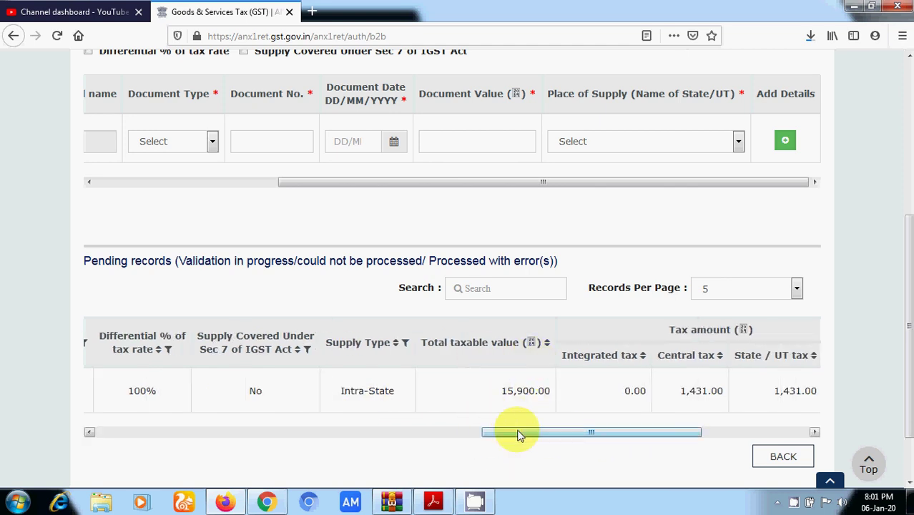
{"action": "left_click_drag", "start_coordinate": [519, 436], "coordinate": [698, 427]}
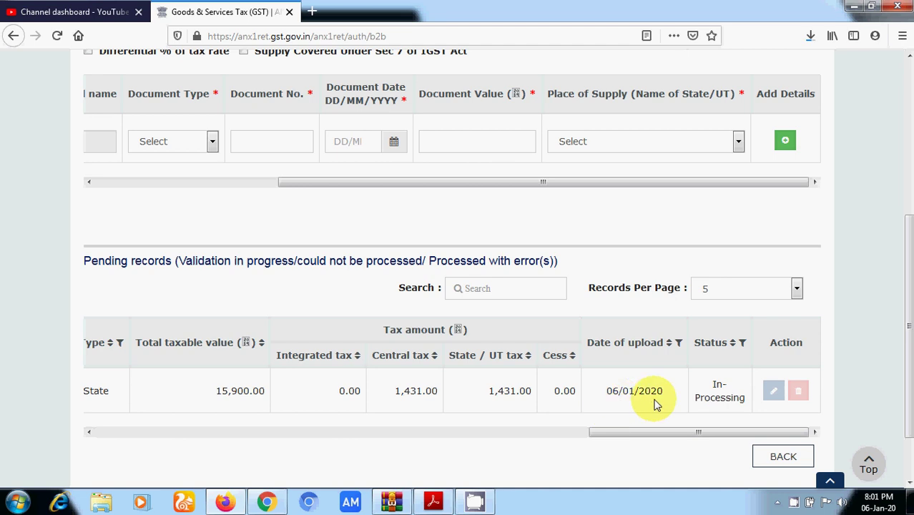
{"action": "mouse_move", "coordinate": [866, 506]}
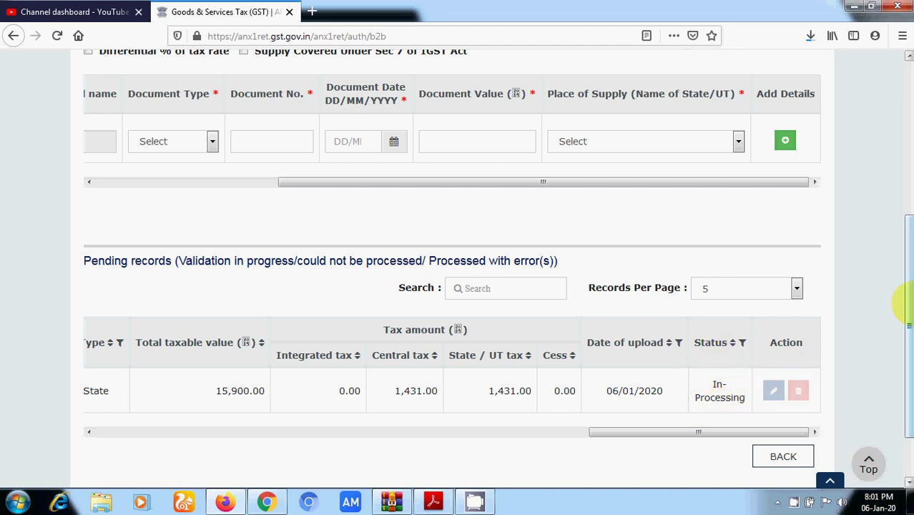
Step: Check the processed B2B invoice shows Uploaded status, then go back to the ANX1 dashboard
{"action": "left_click_drag", "start_coordinate": [905, 306], "coordinate": [902, 143]}
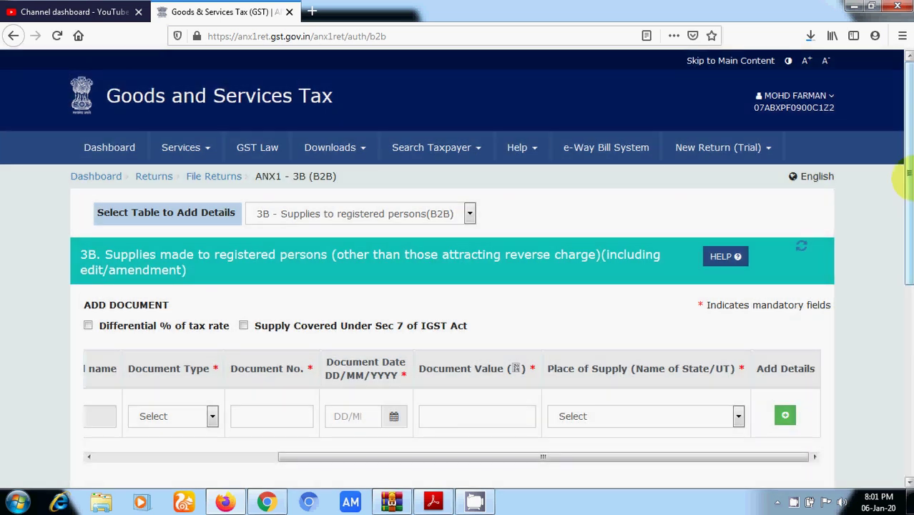
{"action": "left_click_drag", "start_coordinate": [908, 229], "coordinate": [905, 370]}
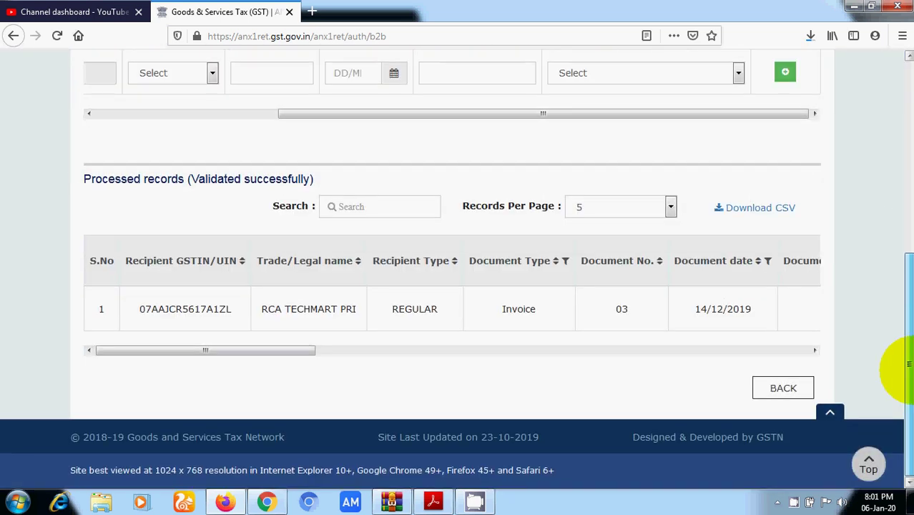
{"action": "left_click", "coordinate": [791, 355]}
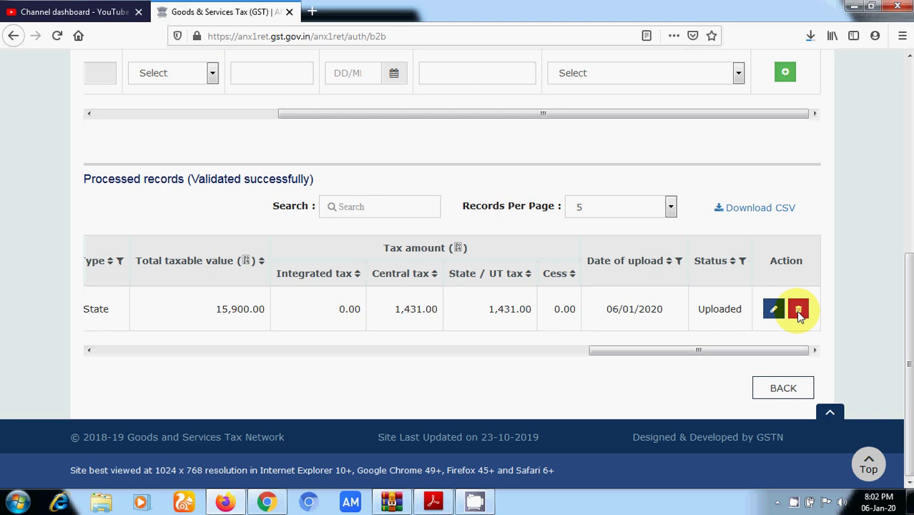
{"action": "left_click", "coordinate": [799, 393]}
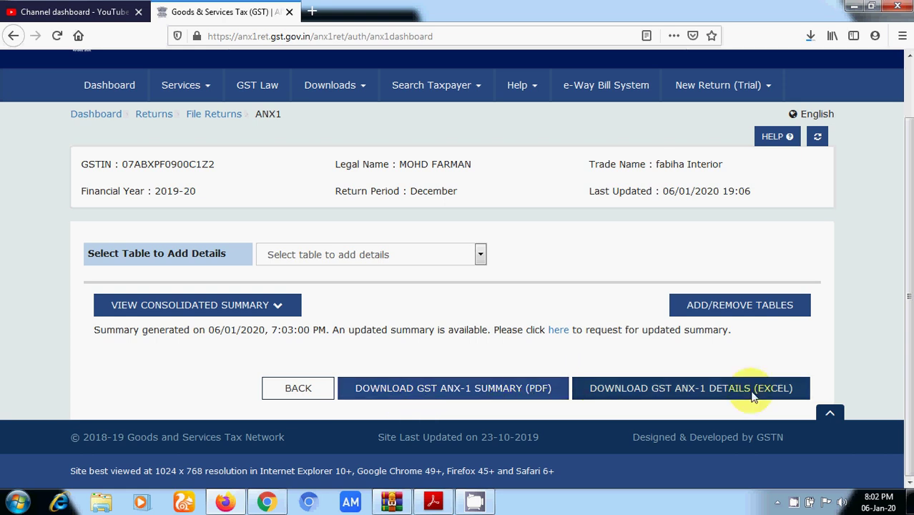
Step: Download the GST ANX-1 summary PDF and open it with Adobe Acrobat Reader DC
{"action": "left_click", "coordinate": [470, 390]}
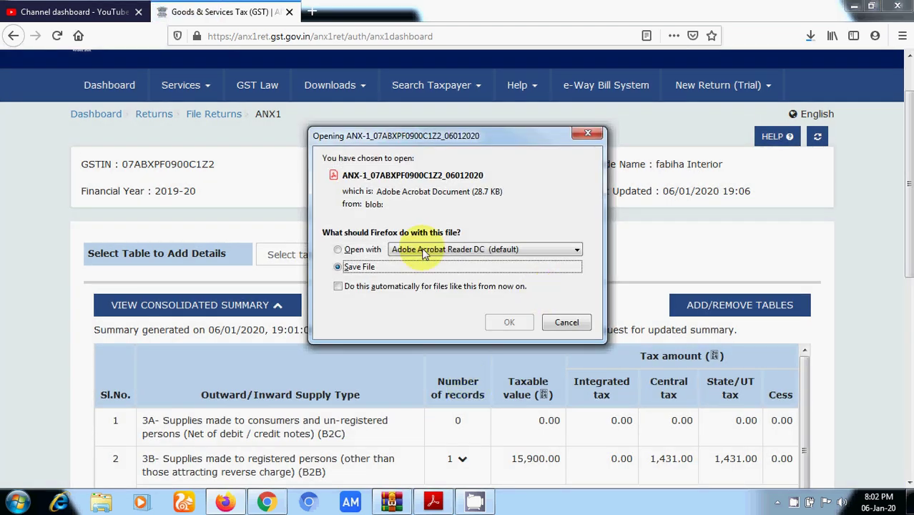
{"action": "left_click", "coordinate": [340, 249]}
{"action": "left_click", "coordinate": [526, 323]}
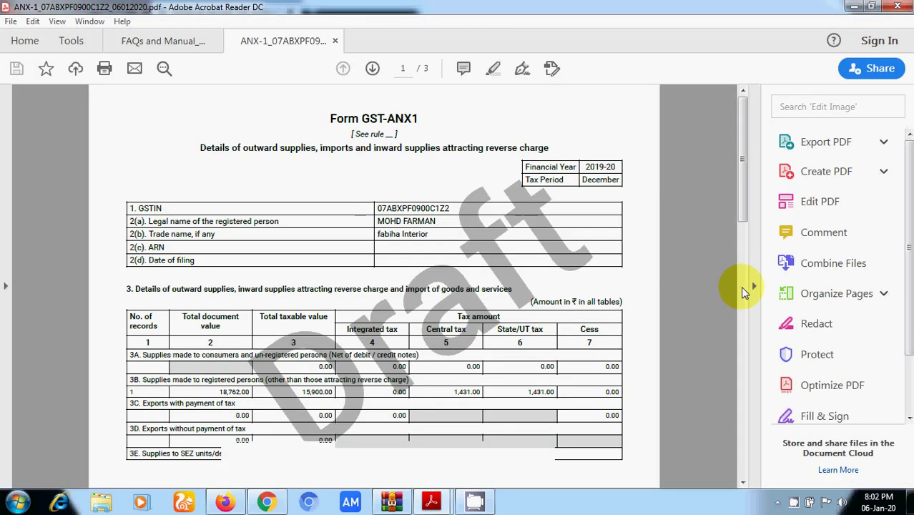
Step: Zoom in on the summary, review the 15,900.00 3B row across pages 1–2, then close Acrobat
{"action": "left_click", "coordinate": [754, 286]}
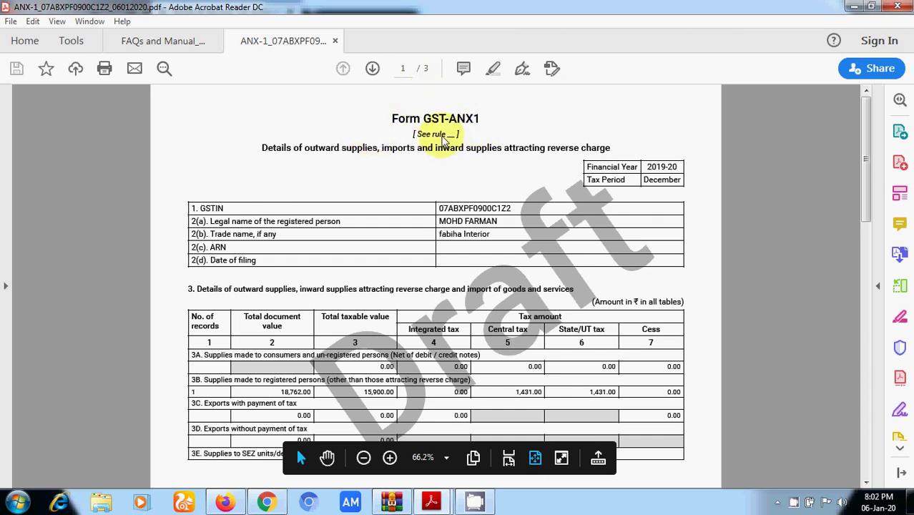
{"action": "left_click", "coordinate": [865, 157]}
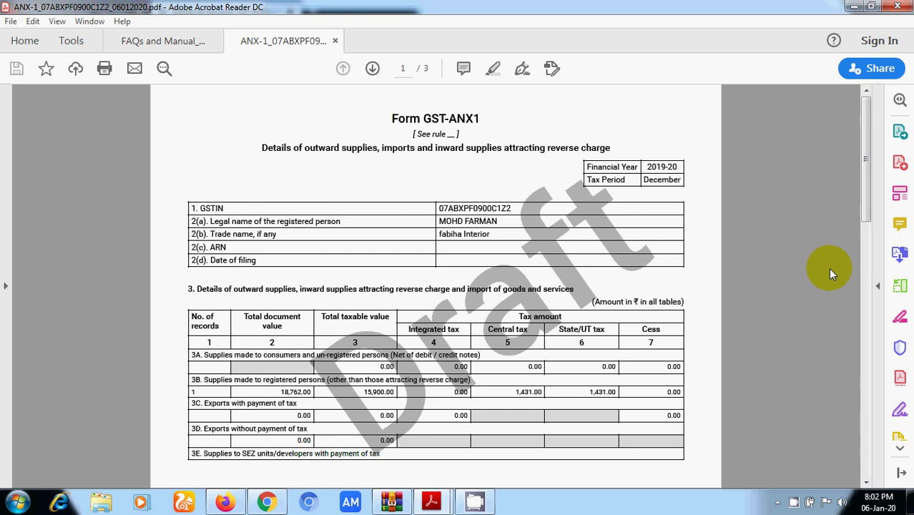
{"action": "mouse_move", "coordinate": [295, 446]}
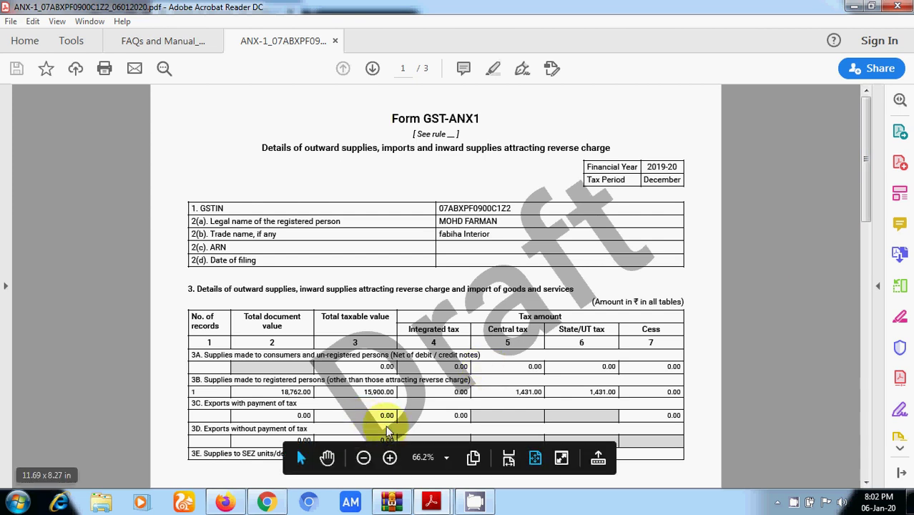
{"action": "left_click", "coordinate": [389, 457]}
{"action": "left_click", "coordinate": [389, 457]}
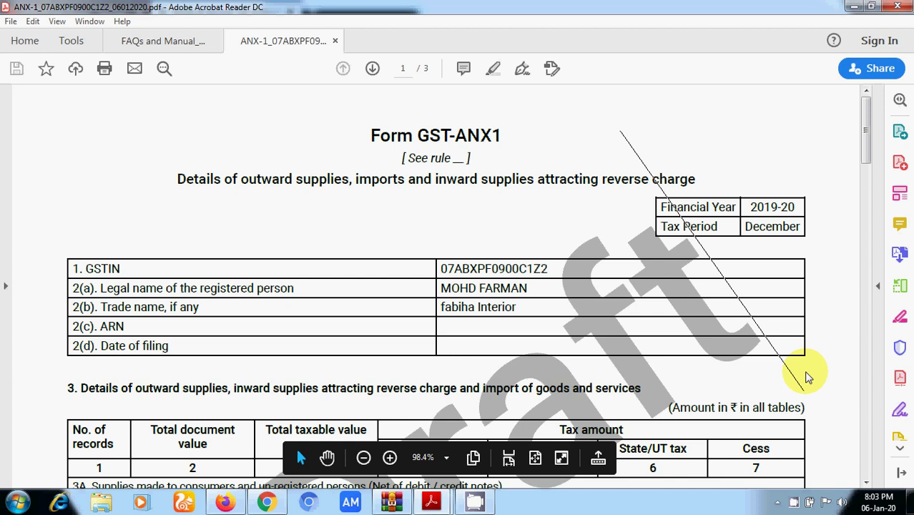
{"action": "scroll", "coordinate": [806, 374], "scroll_direction": "down", "scroll_amount": 5}
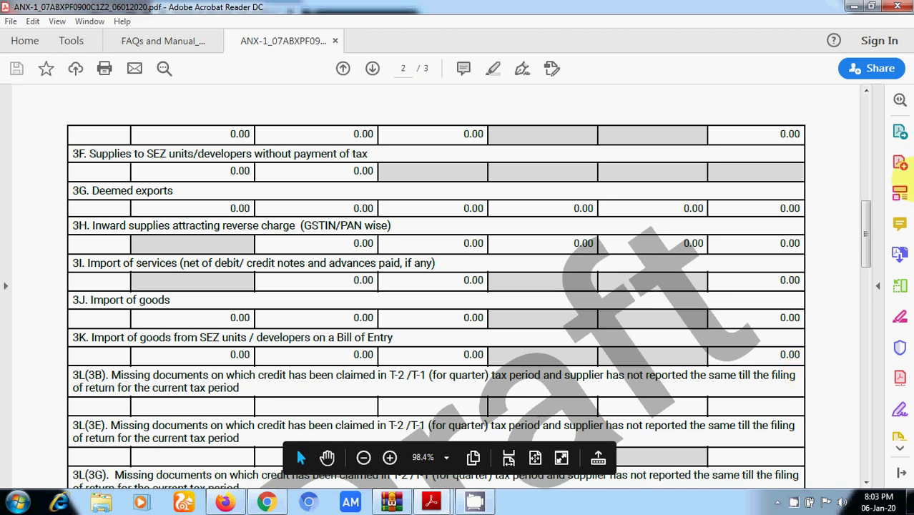
{"action": "mouse_move", "coordinate": [864, 210]}
{"action": "left_mouse_down"}
{"action": "mouse_move", "coordinate": [866, 255]}
{"action": "mouse_move", "coordinate": [866, 138]}
{"action": "mouse_move", "coordinate": [864, 214]}
{"action": "left_mouse_up"}
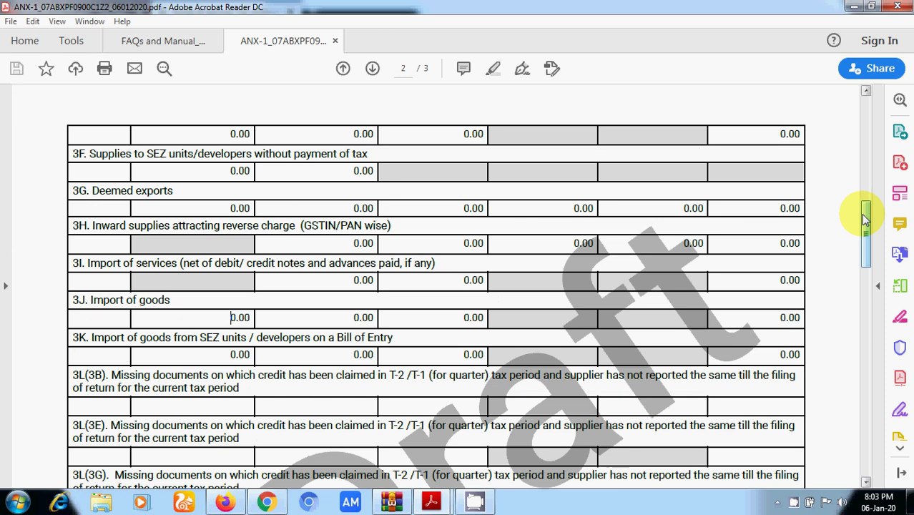
{"action": "left_click_drag", "start_coordinate": [865, 235], "coordinate": [880, 199]}
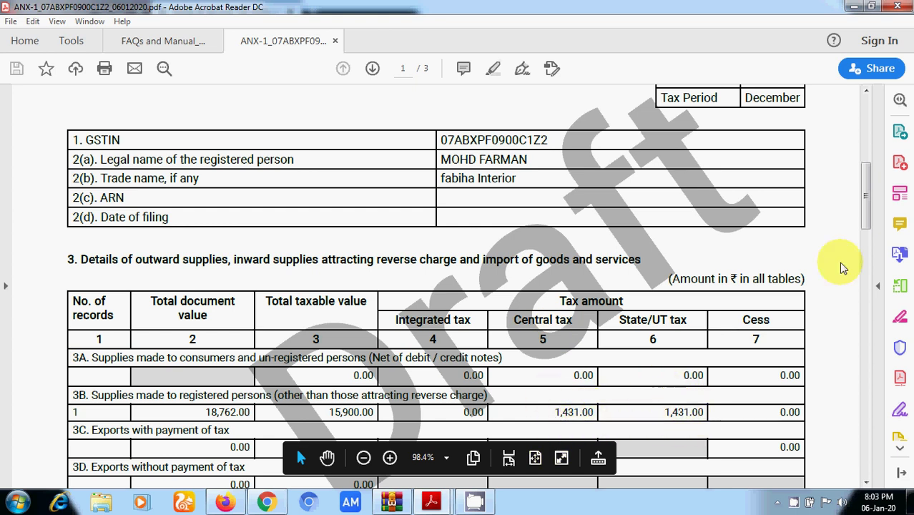
{"action": "left_click", "coordinate": [897, 6]}
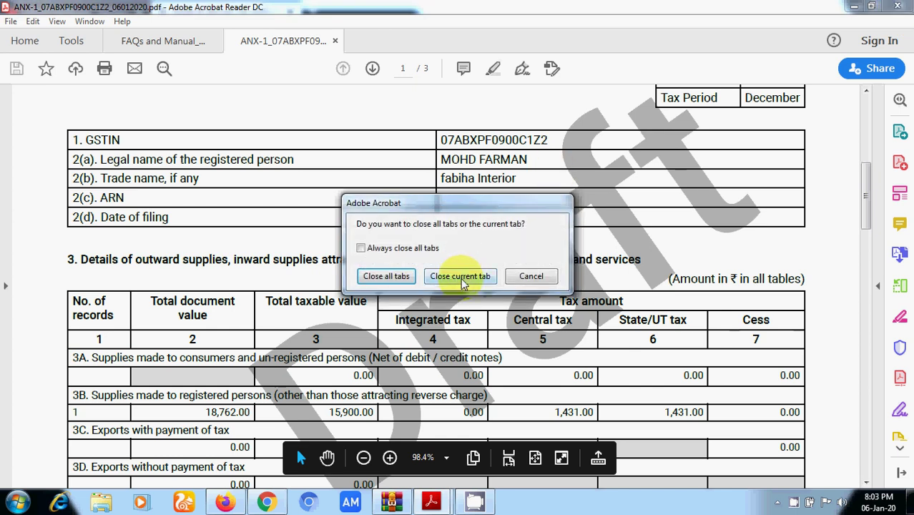
Step: Close only the summary tab, return to Firefox, and leave the ANX1 dashboard for 2019-20 period selection
{"action": "left_click", "coordinate": [458, 276]}
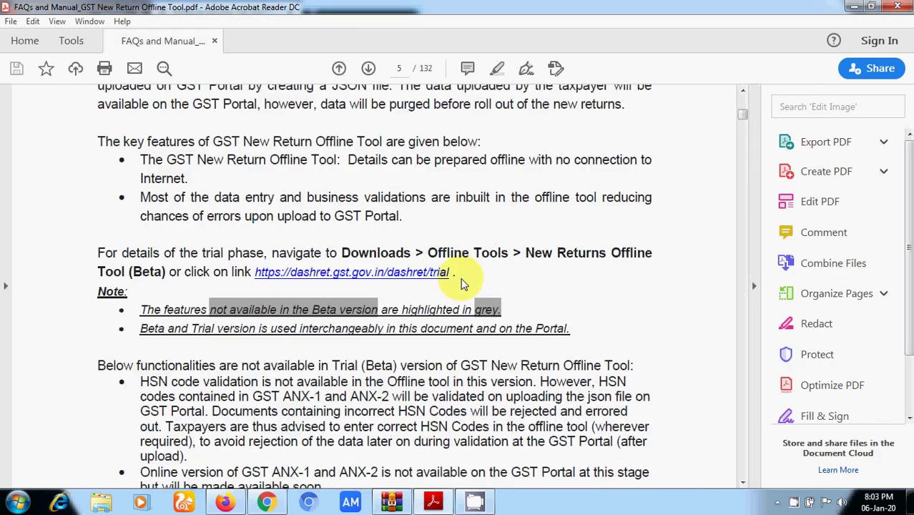
{"action": "left_click", "coordinate": [225, 503]}
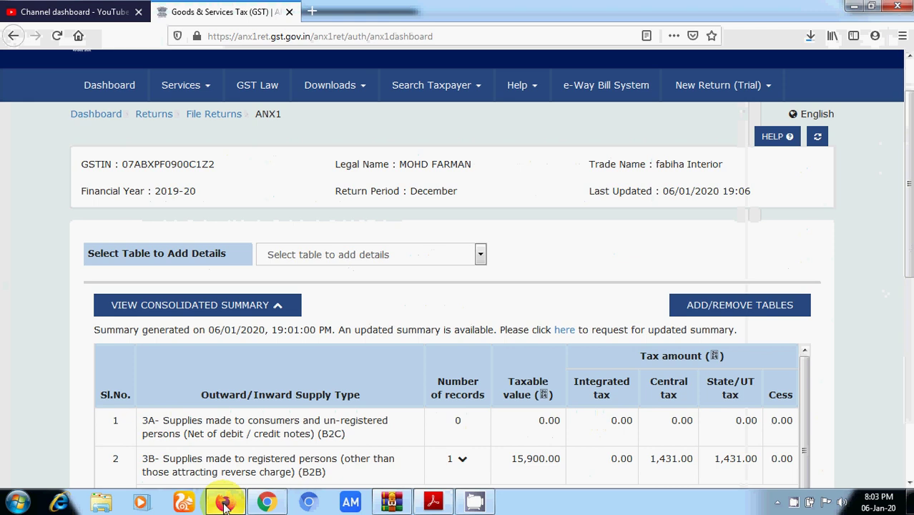
{"action": "left_click_drag", "start_coordinate": [905, 187], "coordinate": [905, 392]}
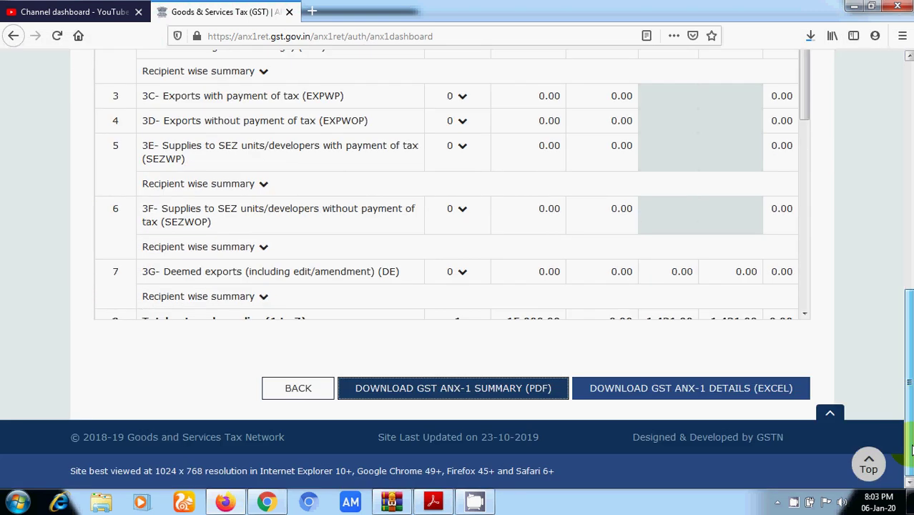
{"action": "left_click", "coordinate": [302, 393]}
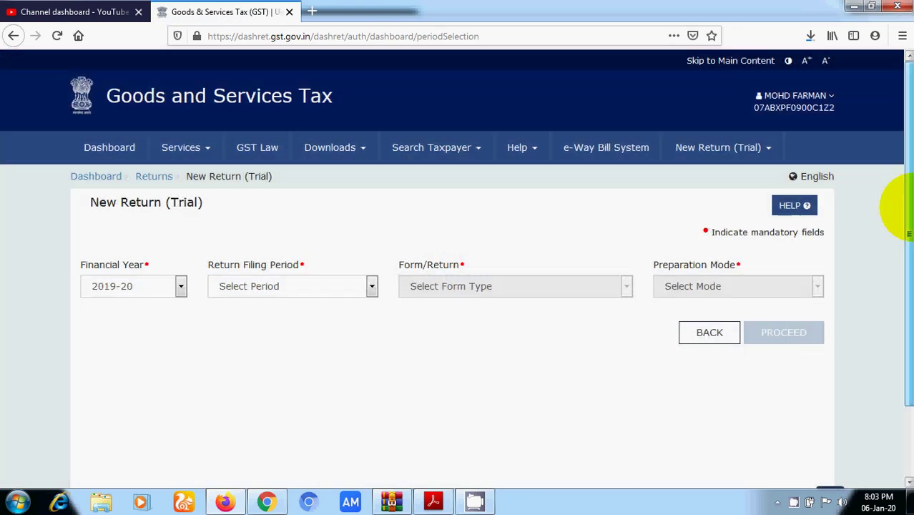
{"action": "left_click_drag", "start_coordinate": [903, 207], "coordinate": [908, 300]}
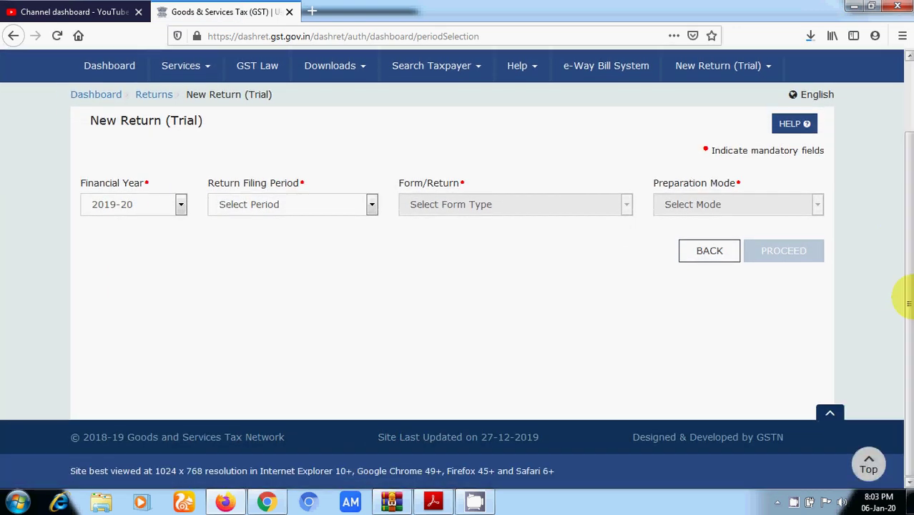
{"action": "left_click_drag", "start_coordinate": [907, 300], "coordinate": [906, 242]}
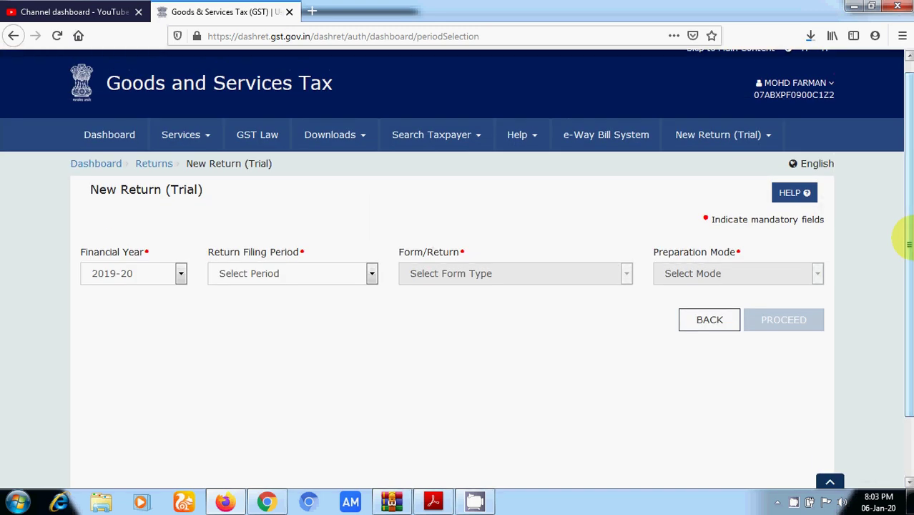